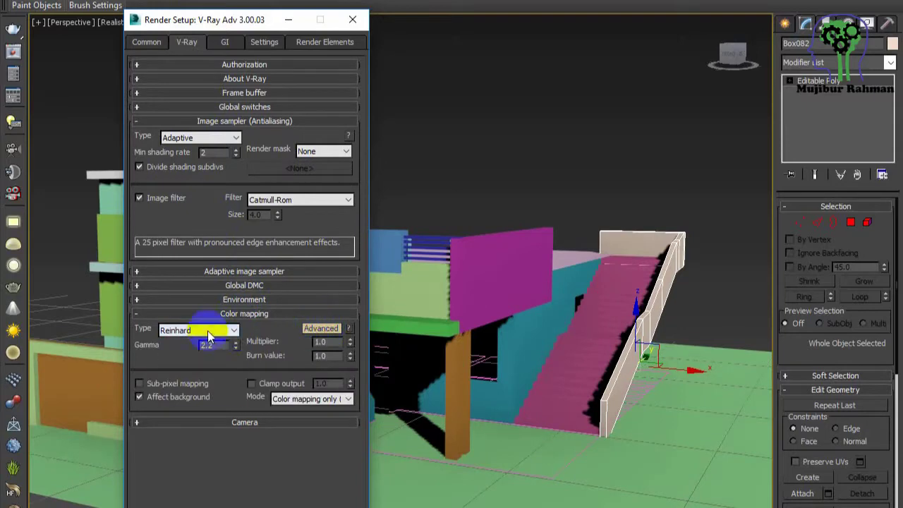
Choose the V-Ray color mapping type and set the irradiance map preset to Very low in the render setup.
click(208, 338)
click(218, 360)
click(225, 42)
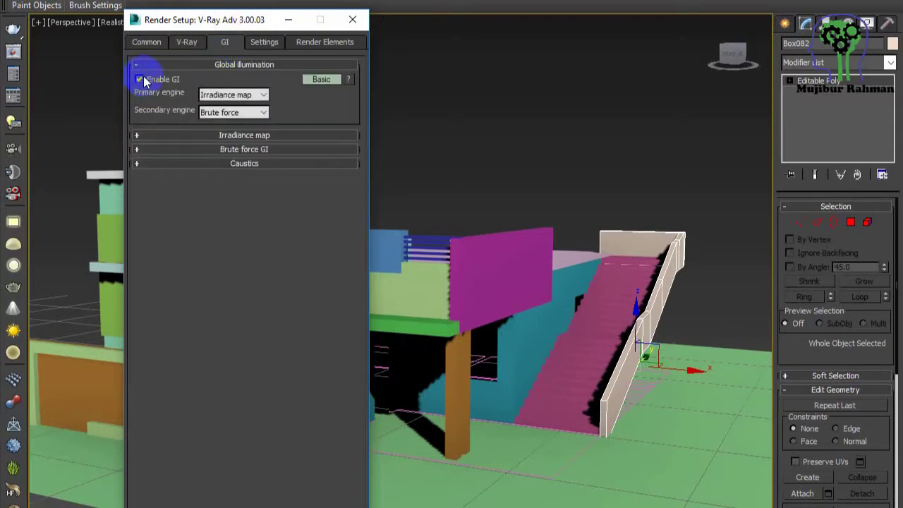
click(204, 135)
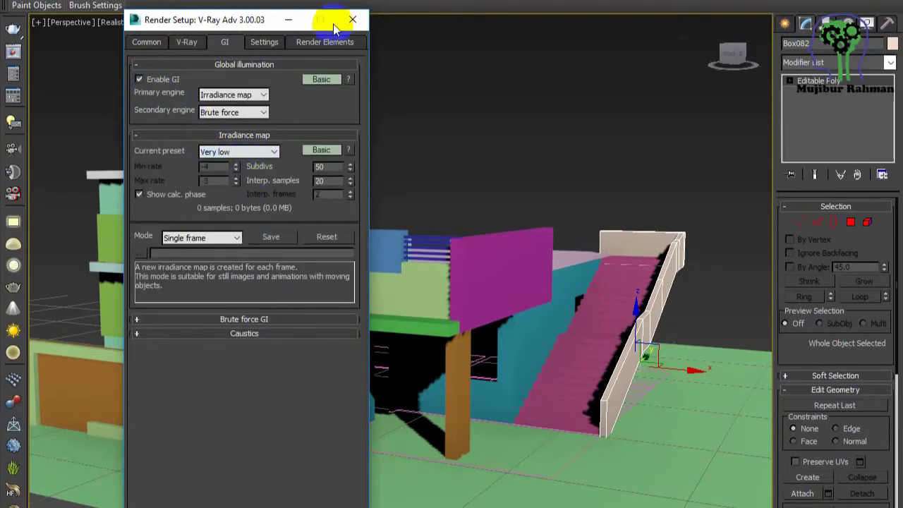
click(352, 20)
Change the third sample material to VRayMtl and copy it to the neighbouring sample slots.
key(m)
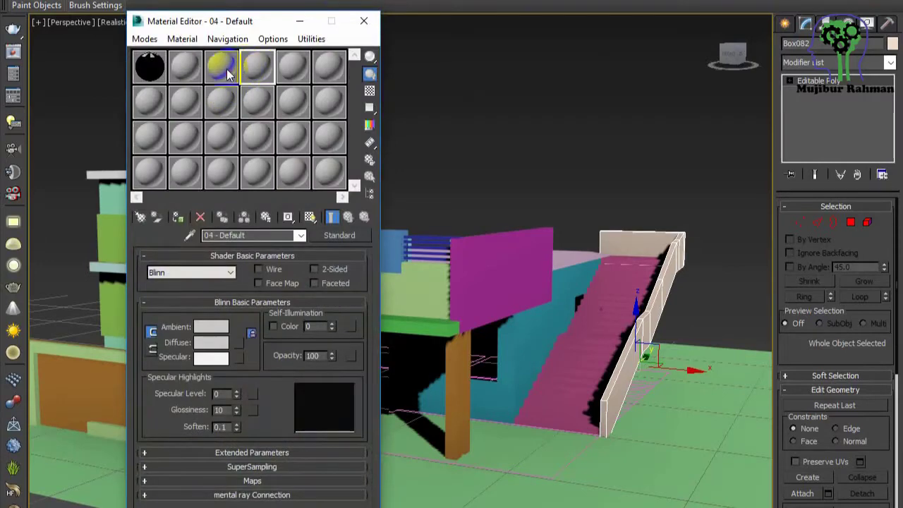
click(338, 235)
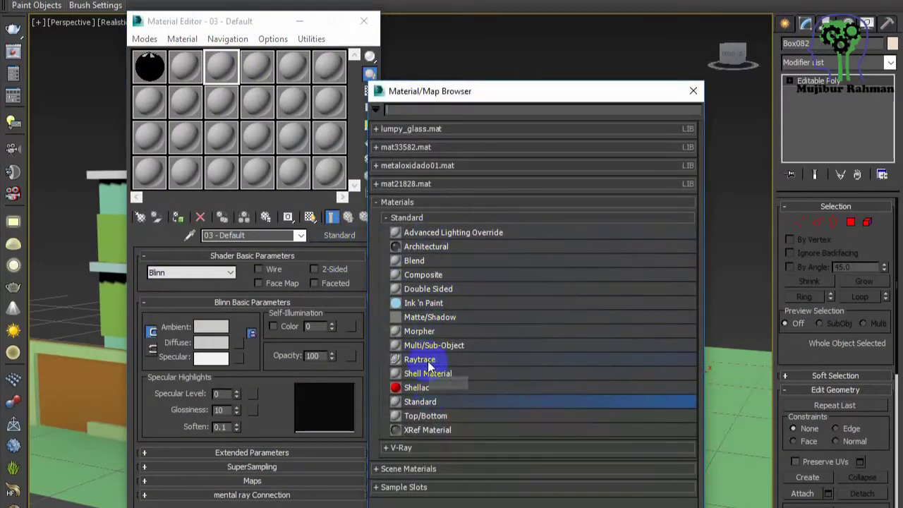
click(409, 447)
scroll(456, 438, down, 3)
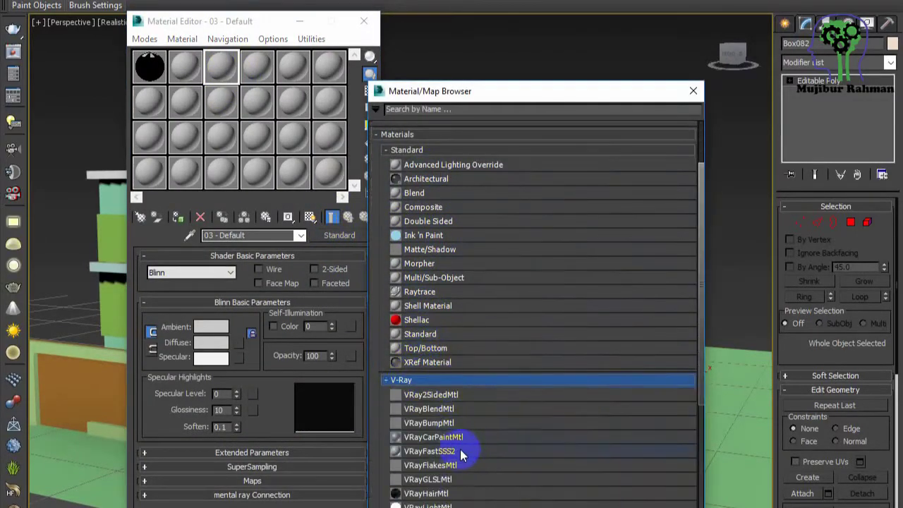
double_click(472, 489)
click(293, 67)
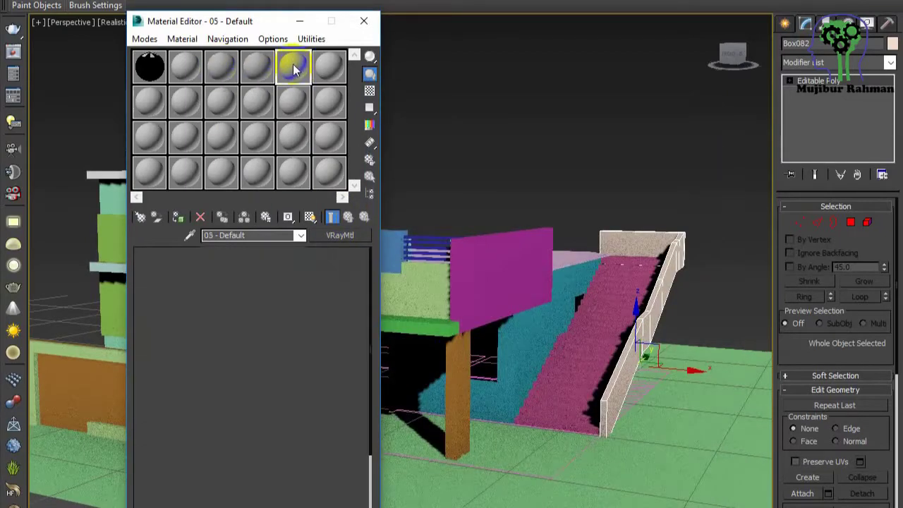
click(221, 65)
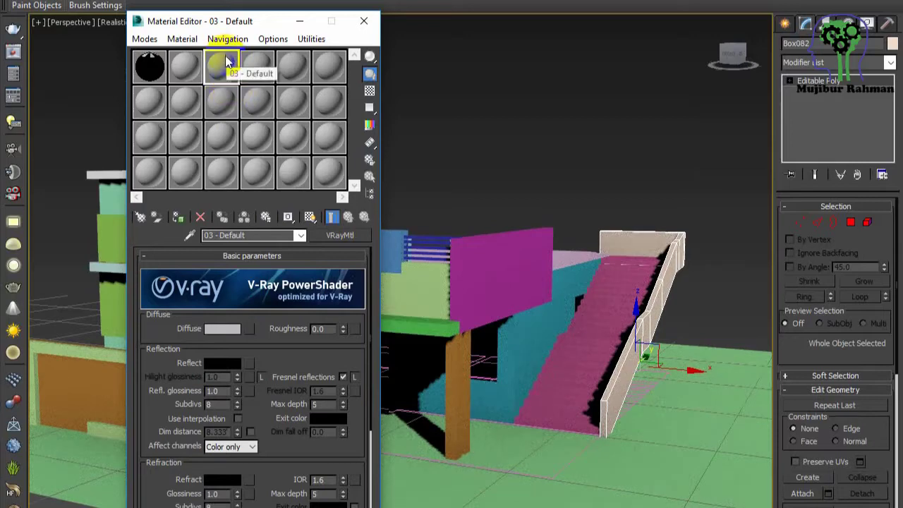
Set the third sample material's diffuse color to white.
click(232, 331)
drag(410, 100, 410, 132)
click(521, 134)
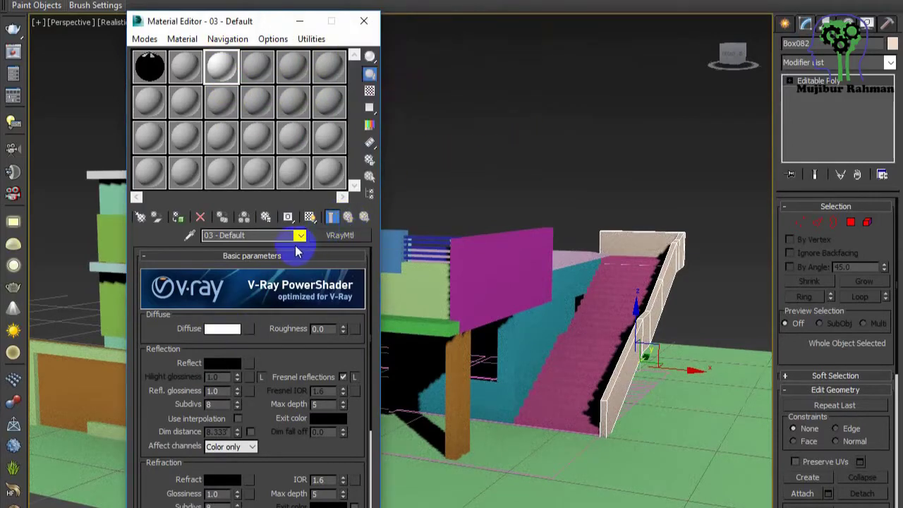
Give the fourth sample material an orange diffuse color of about RGB 247, 96, 22 and check its magnified preview.
click(221, 330)
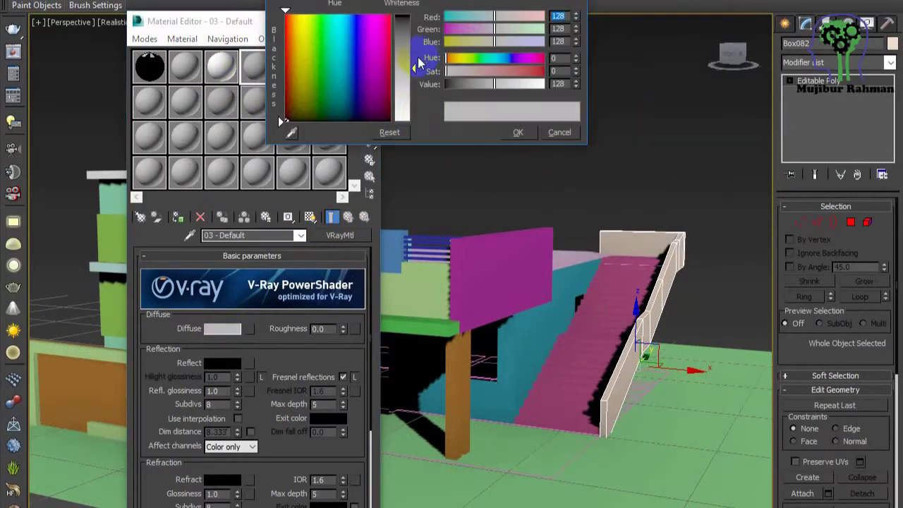
click(293, 26)
click(403, 26)
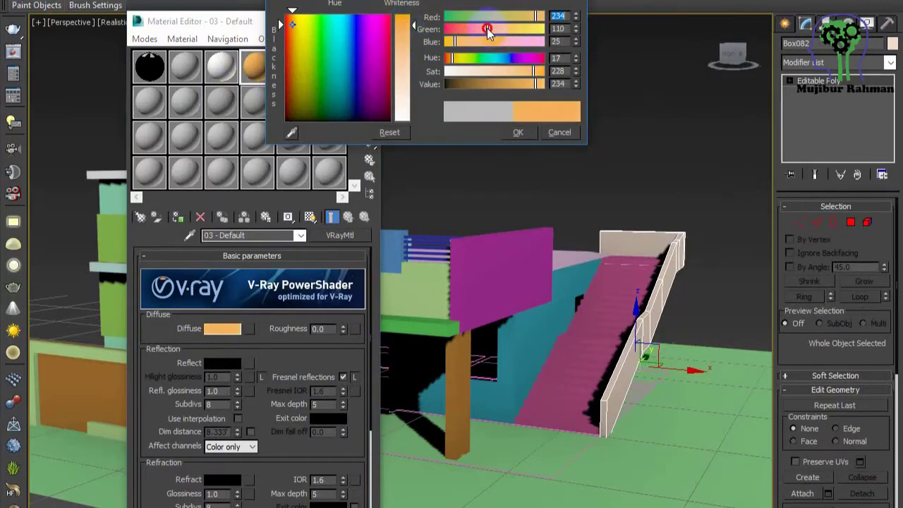
drag(479, 29, 479, 29)
drag(536, 18, 534, 20)
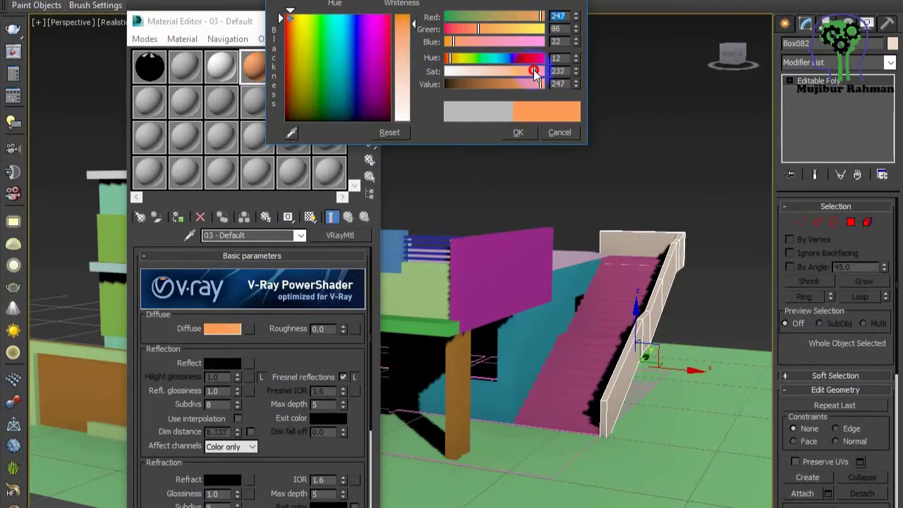
drag(535, 70, 533, 71)
click(518, 133)
double_click(259, 68)
click(728, 62)
Give the fifth sample material an off-white diffuse color and check its magnified preview.
click(291, 71)
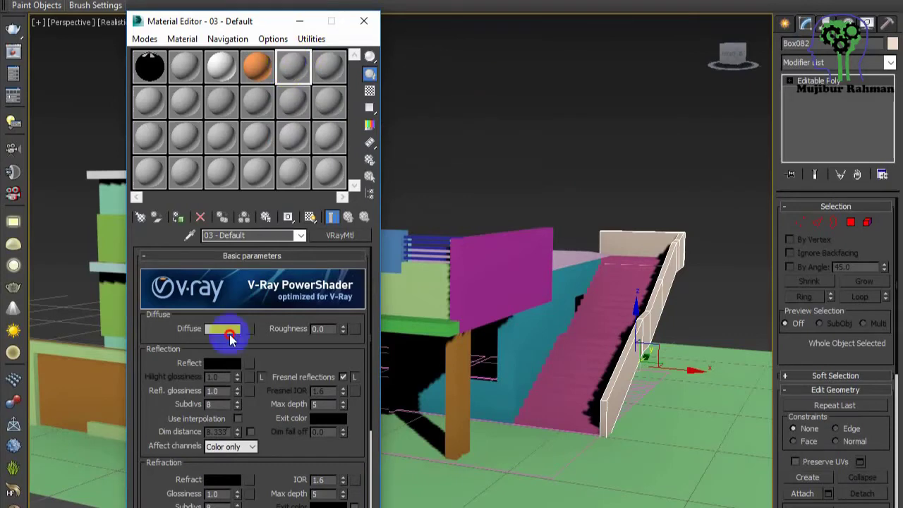
click(230, 335)
drag(410, 80, 413, 100)
click(518, 133)
double_click(293, 68)
click(725, 63)
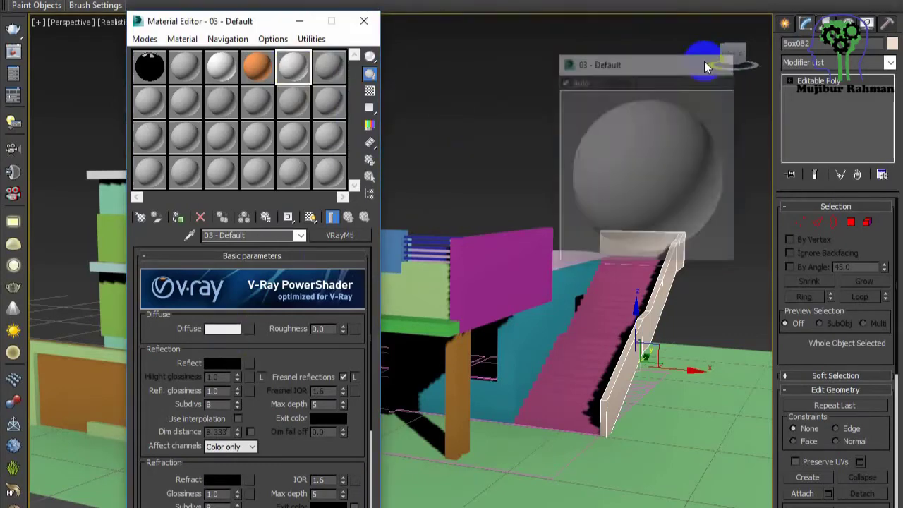
Darken the orange material's diffuse color to about RGB 207, 85, 37 and apply it to the brown wall behind the gate area.
drag(202, 26, 100, 50)
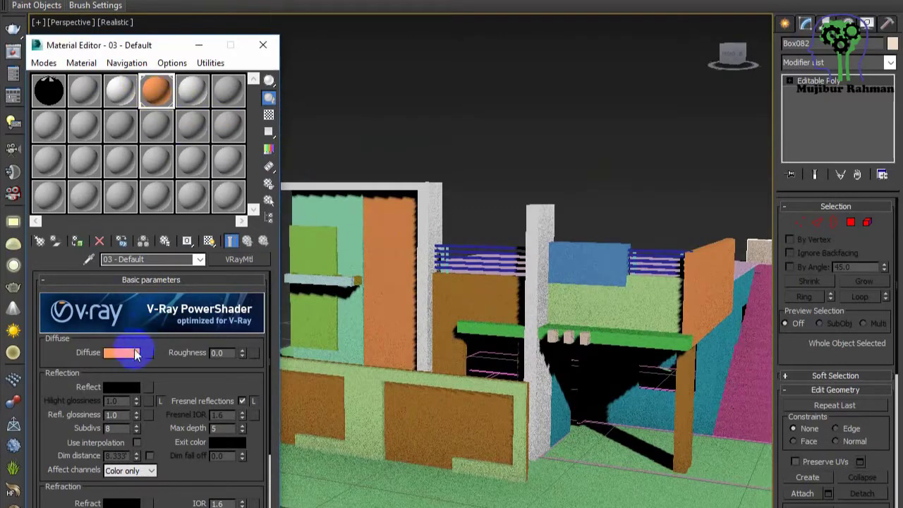
click(136, 353)
mouse_move(528, 85)
mouse_down()
mouse_move(512, 88)
mouse_move(537, 70)
mouse_move(526, 74)
mouse_up()
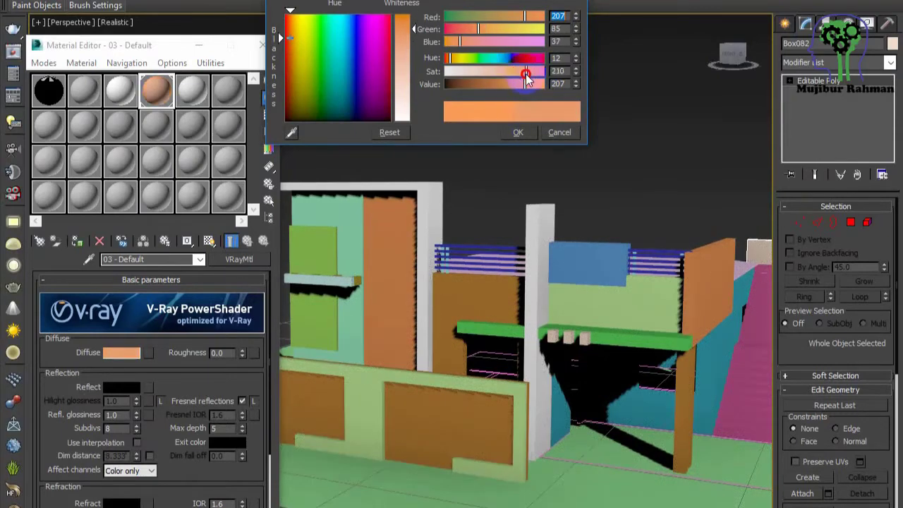
click(518, 132)
drag(165, 94, 240, 151)
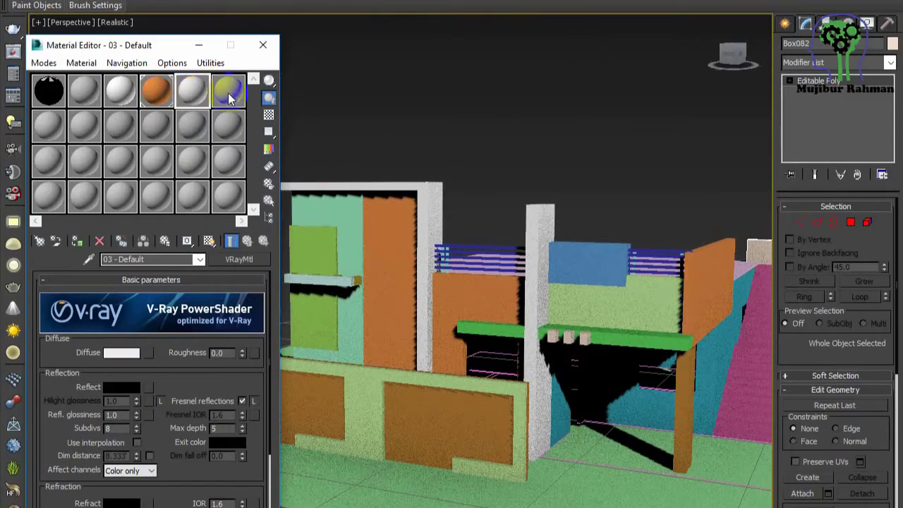
Set the sixth sample material's diffuse color to a very dark brown, about RGB 12, 3, 0.
drag(230, 97, 124, 359)
click(124, 359)
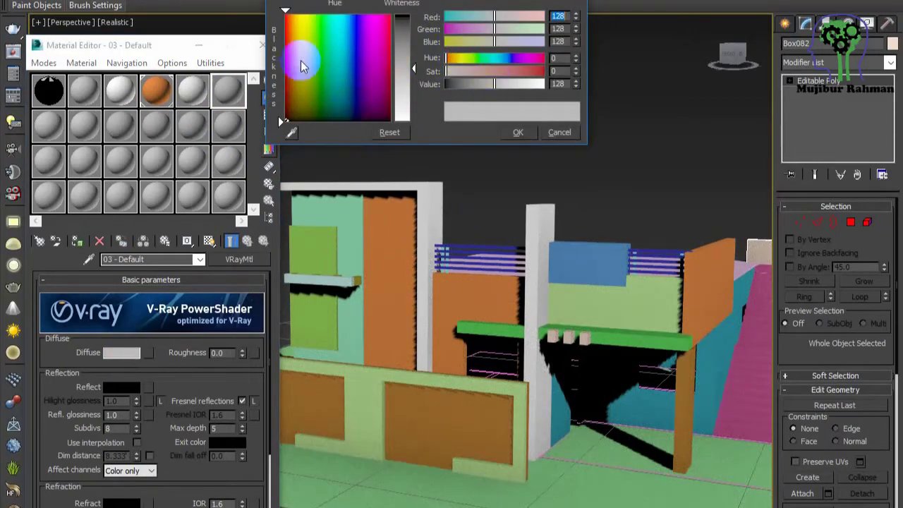
mouse_move(291, 108)
mouse_down()
mouse_move(285, 121)
mouse_move(291, 115)
mouse_up()
drag(414, 68, 415, 15)
drag(531, 73, 530, 74)
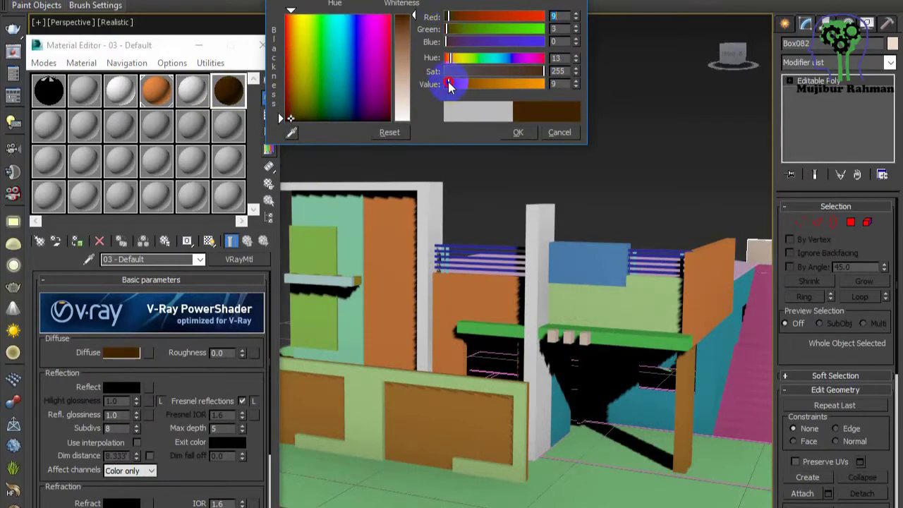
drag(448, 31, 446, 30)
drag(285, 115, 290, 115)
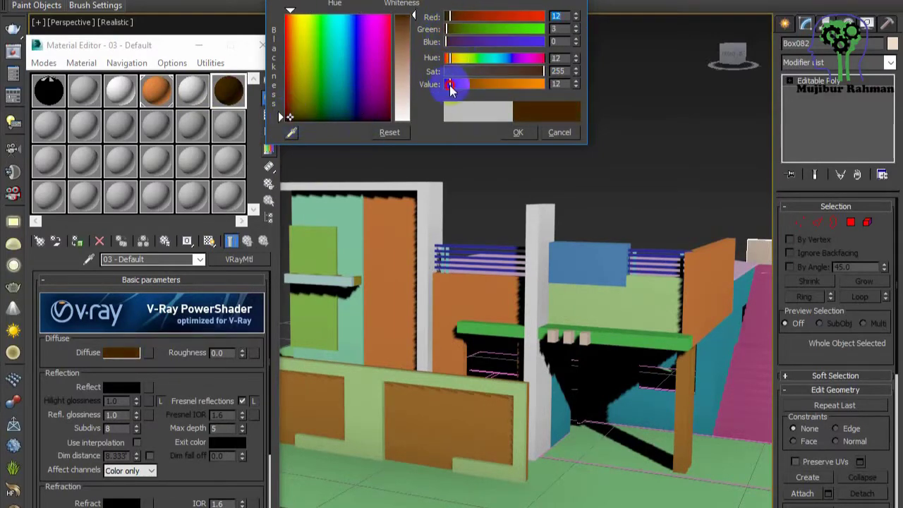
click(519, 133)
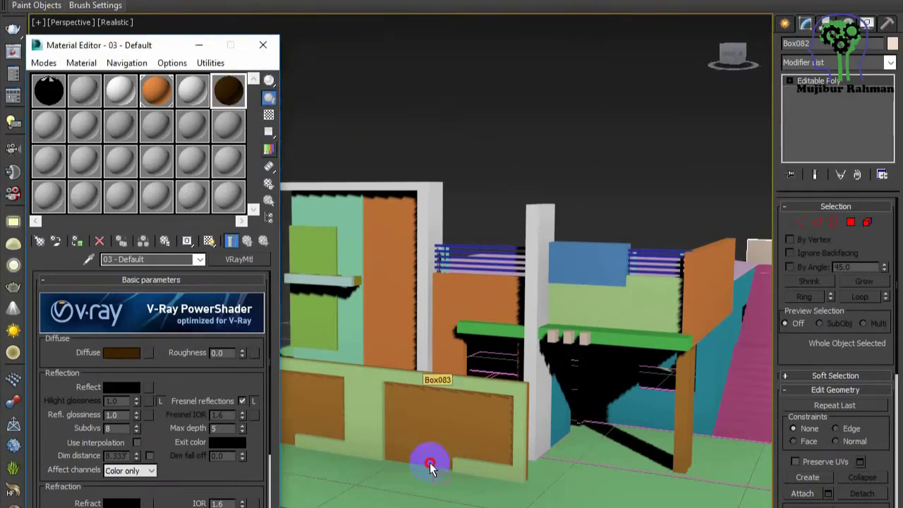
Apply the dark brown material to the boundary wall panels, renaming it 03 - Defaulty.
click(366, 270)
click(433, 302)
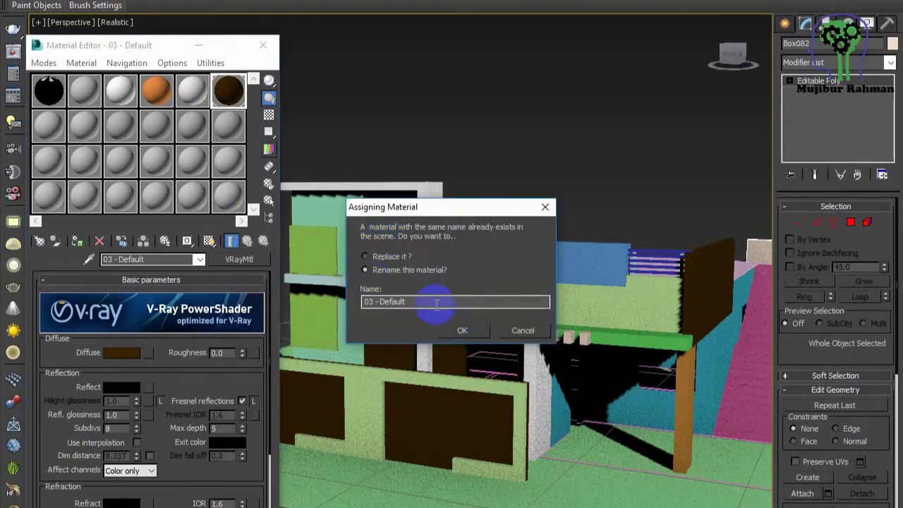
text(y)
click(467, 328)
Apply the white material to the light green upper wall, renaming the material 03 - Default6.
drag(704, 295, 696, 289)
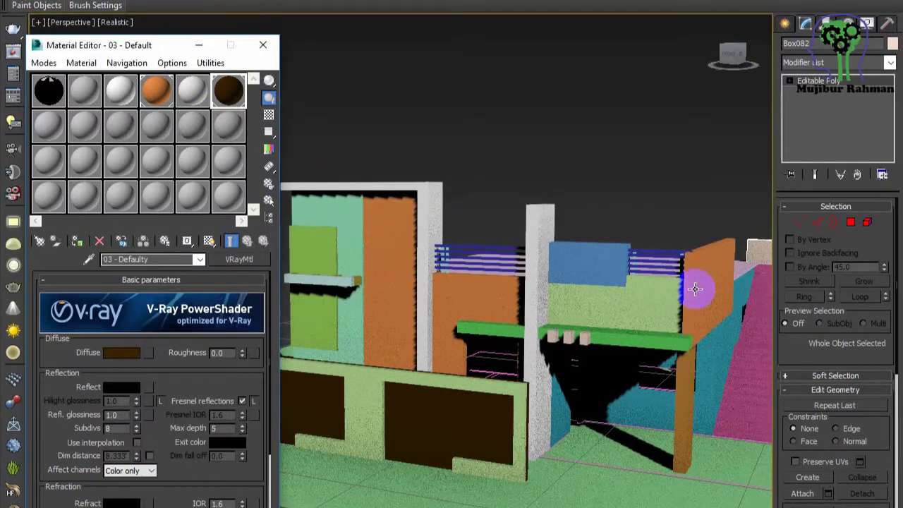
click(365, 270)
click(419, 302)
text(6)
click(466, 327)
Apply the white material to the front column as 03 - Defaultert, and the dark brown material to the blue box.
drag(121, 88, 535, 227)
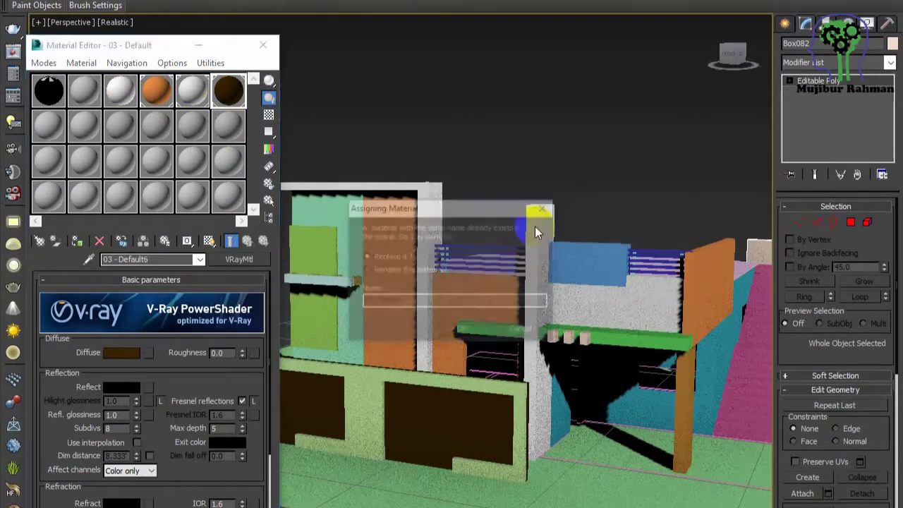
click(365, 269)
click(430, 302)
text(ert)
click(463, 330)
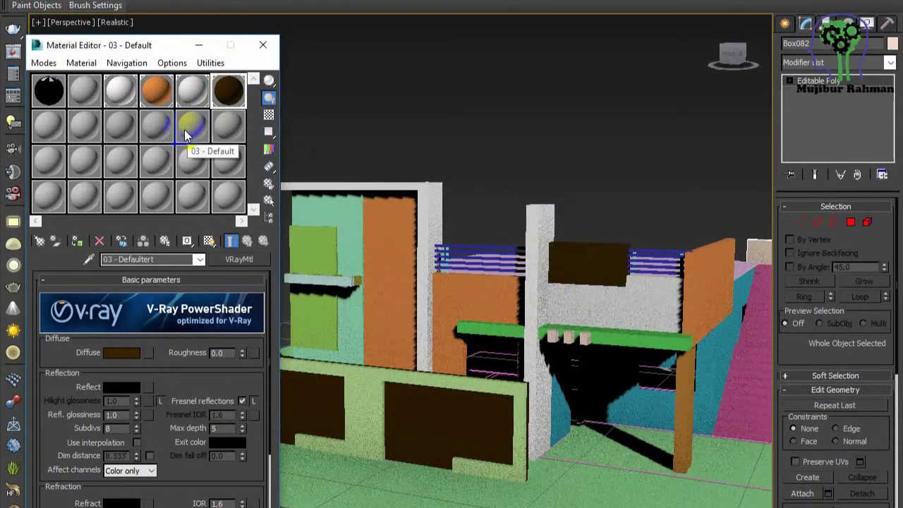
Apply the orange material to the three small blocks and the white material to the green canopy slab.
drag(170, 131, 173, 102)
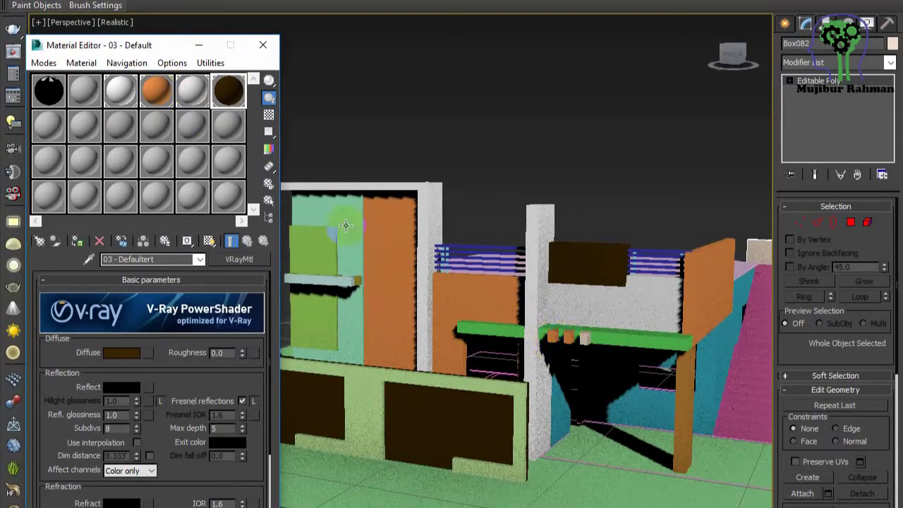
drag(576, 324, 576, 325)
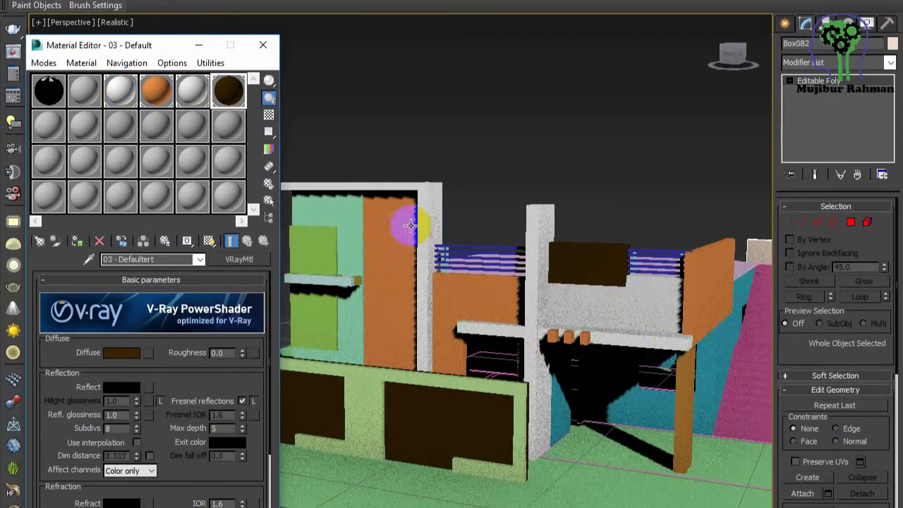
Apply the off-white material to the tall orange panel and the orange material to the teal wall beside it.
scroll(410, 226, down, 4)
drag(192, 90, 509, 239)
scroll(504, 240, up, 4)
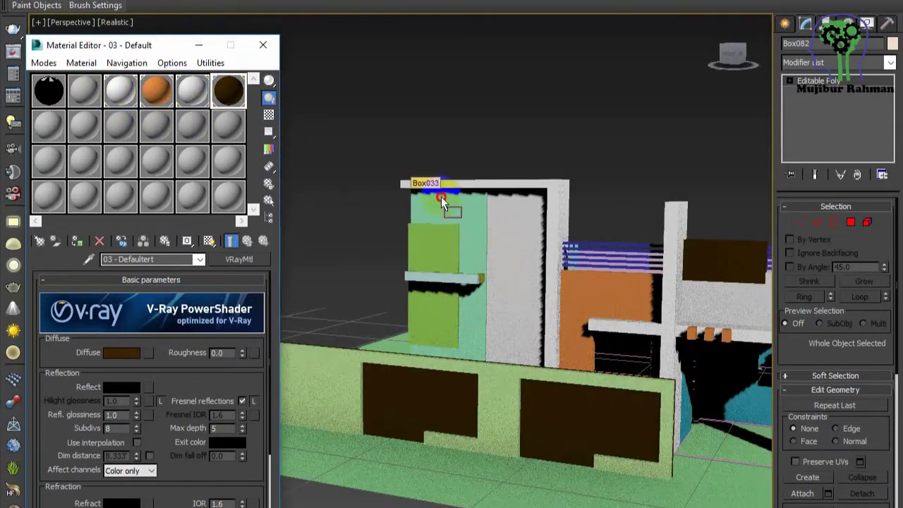
drag(441, 198, 442, 198)
Select the ledge and its bracket pieces in front of the green panel and assign them the white material.
scroll(506, 259, down, 4)
scroll(497, 248, up, 4)
scroll(504, 248, down, 4)
scroll(445, 256, up, 5)
click(449, 266)
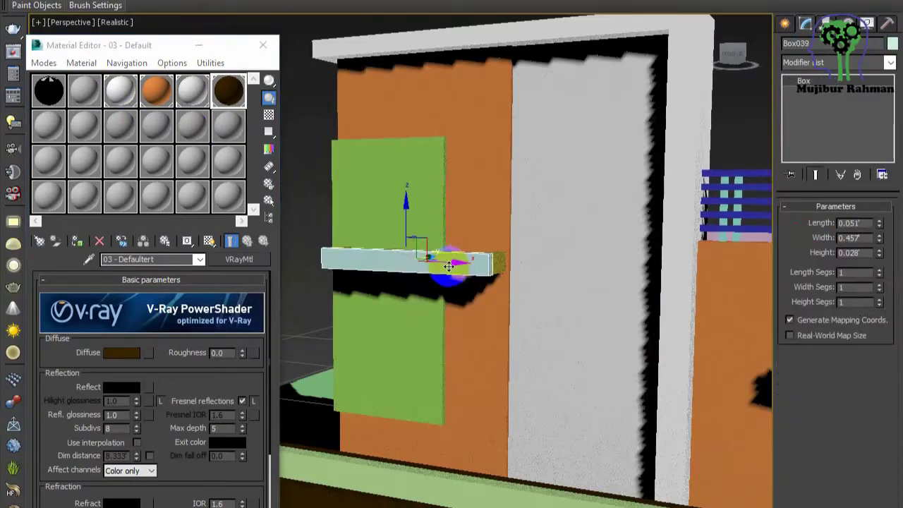
alt+middle_drag(449, 267, 508, 205)
ctrl+click(494, 264)
ctrl+click(439, 247)
click(128, 92)
click(76, 241)
click(301, 65)
scroll(508, 205, down, 4)
scroll(454, 187, up, 4)
Add a Bitmap map to the diffuse channel of the VRayMtl in the second row's last sample slot.
click(48, 125)
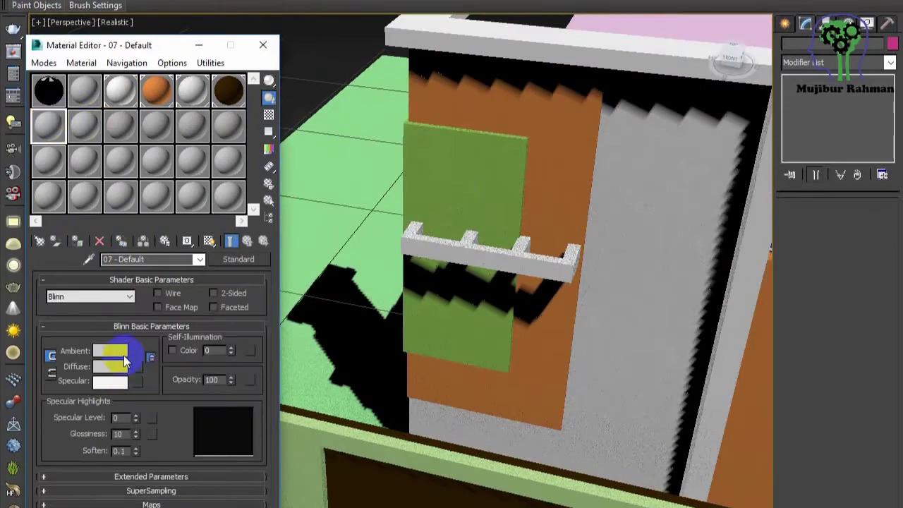
click(223, 125)
click(149, 353)
click(662, 507)
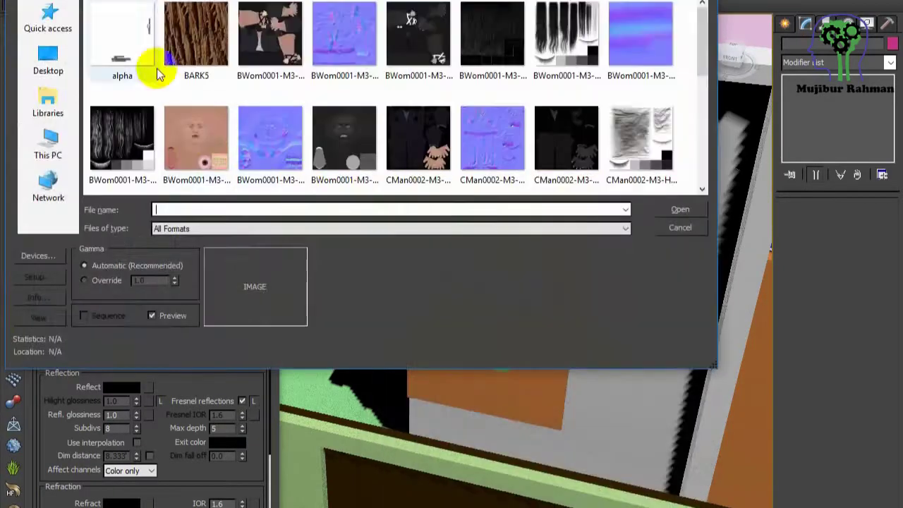
Browse to the brick textures folder in E:\3Ds Max\Textur\All Textur.
click(47, 144)
scroll(188, 184, down, 1)
double_click(188, 184)
double_click(189, 111)
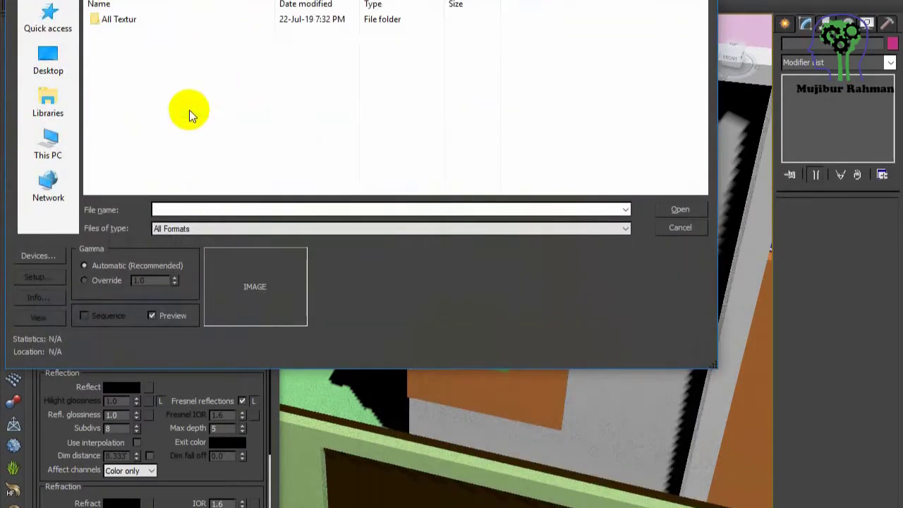
double_click(183, 19)
double_click(184, 31)
Look through the brick textures and load Masonry.Stone.Ashlar.Random.Broken Coursed.jpg as the diffuse bitmap.
scroll(518, 97, down, 2)
scroll(519, 96, down, 2)
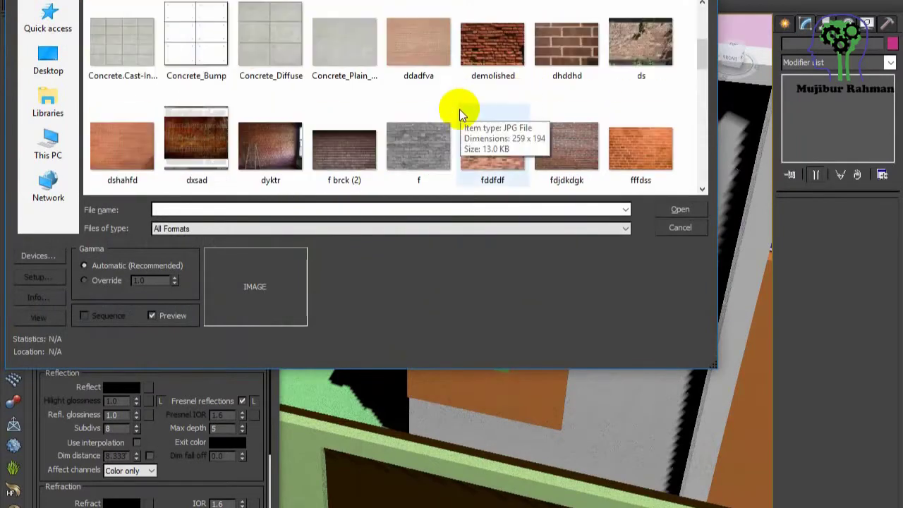
click(346, 44)
scroll(466, 95, down, 1)
click(122, 43)
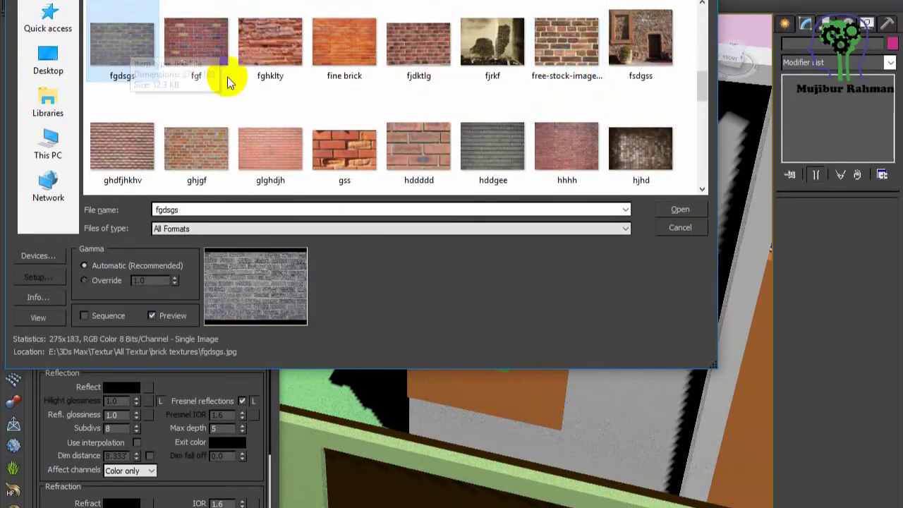
scroll(447, 113, down, 2)
click(582, 145)
click(698, 211)
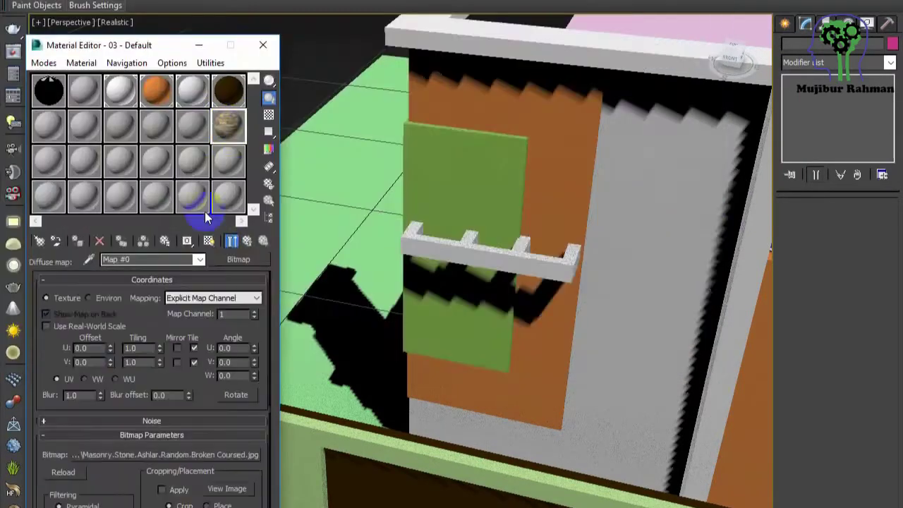
Apply the stone material to the green panel, rename it 03 - Defaultff, and show its texture in the viewport.
drag(228, 127, 422, 303)
text(ff)
click(463, 331)
click(209, 240)
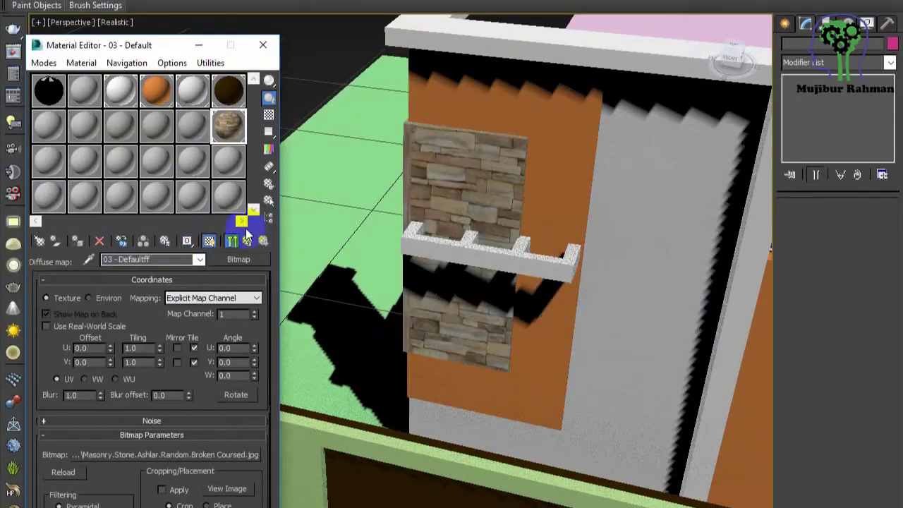
Adjust the stone bitmap on the wall panel to a U offset of 0.23, U tiling of 1.8 and V tiling of 2.5.
alt+middle_drag(517, 261, 571, 214)
scroll(480, 273, down, 5)
scroll(510, 177, up, 8)
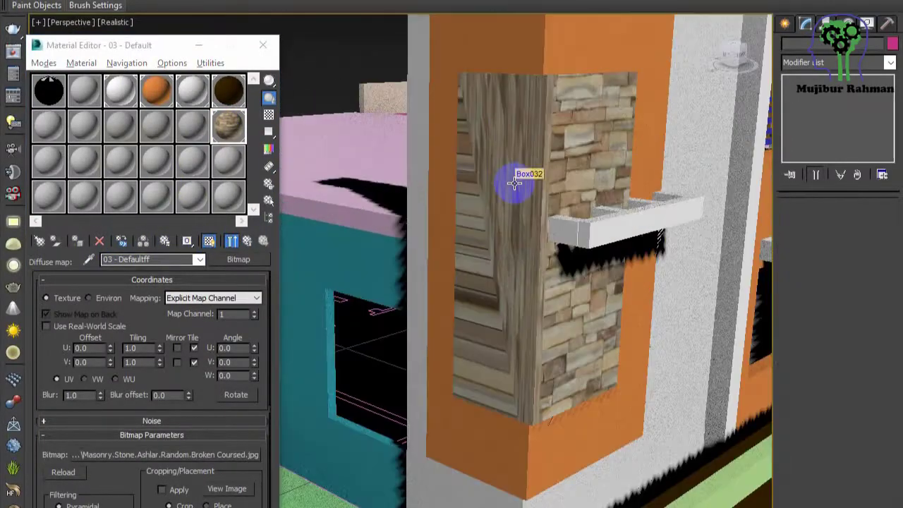
click(510, 177)
drag(109, 349, 105, 449)
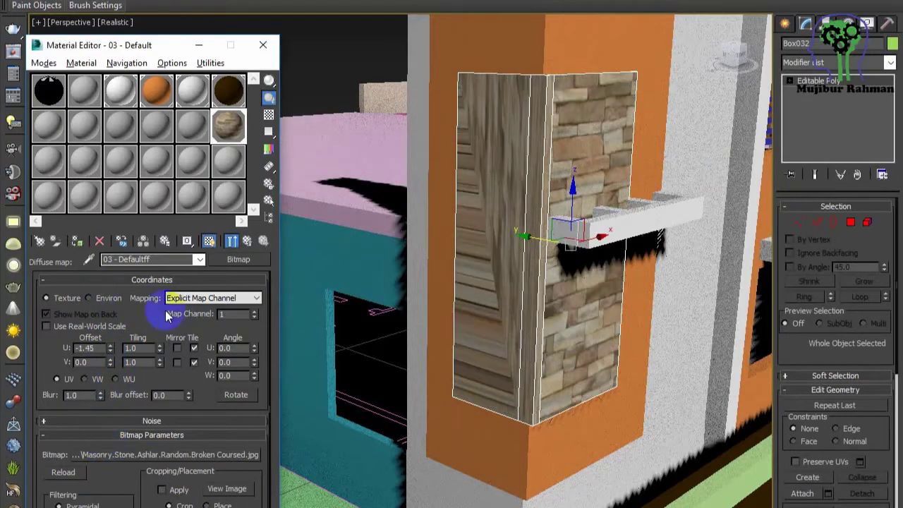
alt+middle_drag(504, 333, 430, 335)
drag(110, 348, 121, 233)
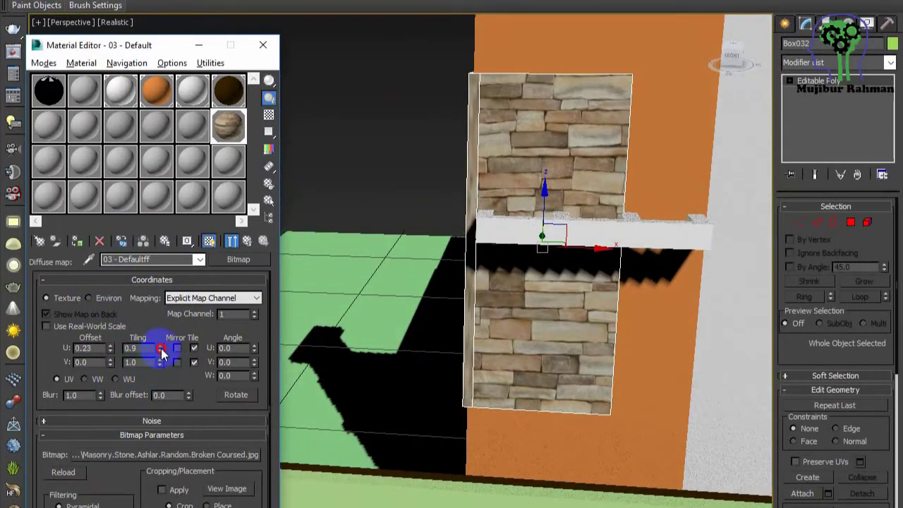
drag(161, 347, 162, 358)
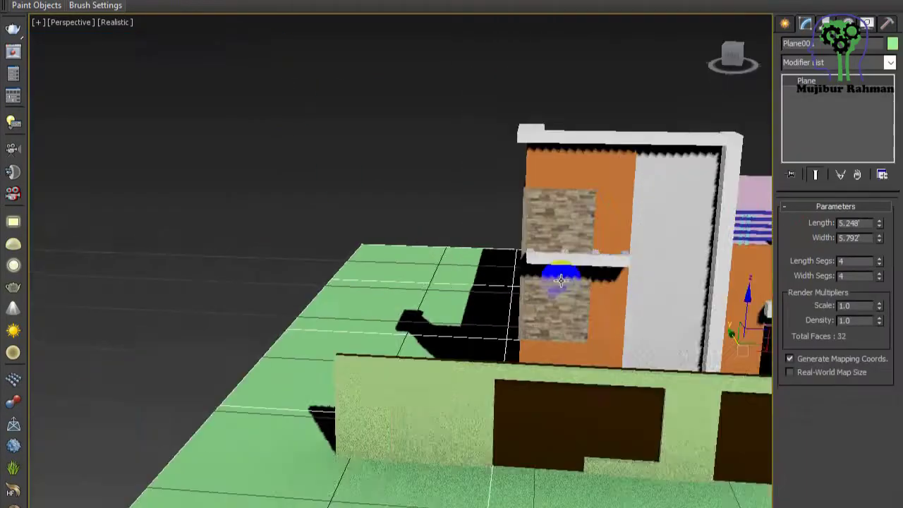
Apply the white material from the first row's third sample slot to the orange porch pillars.
alt+middle_drag(544, 278, 388, 299)
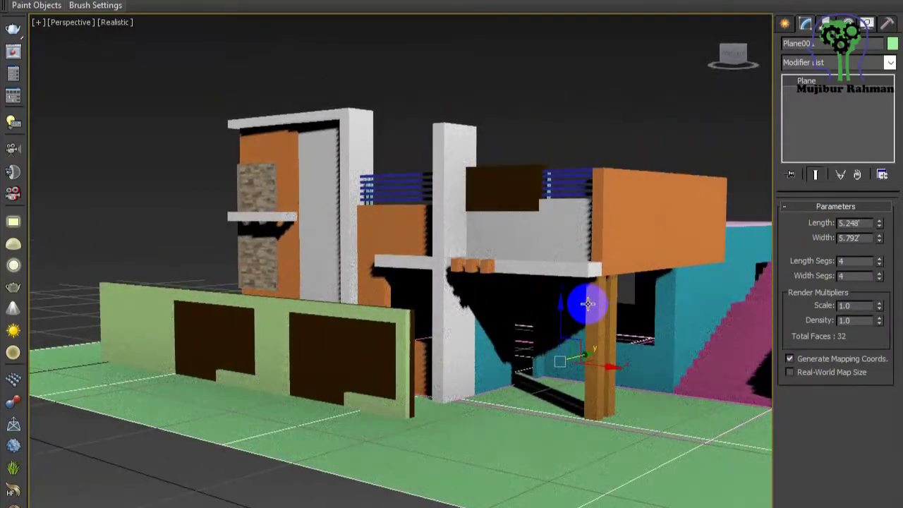
scroll(600, 307, up, 4)
middle_drag(600, 307, 513, 284)
alt+middle_drag(81, 106, 126, 111)
key(m)
drag(120, 91, 595, 313)
middle_drag(595, 313, 606, 306)
Make a slightly enlarged copy of the front porch pillar and reduce the copy's height to form a sleeve.
click(571, 402)
middle_drag(586, 449, 586, 377)
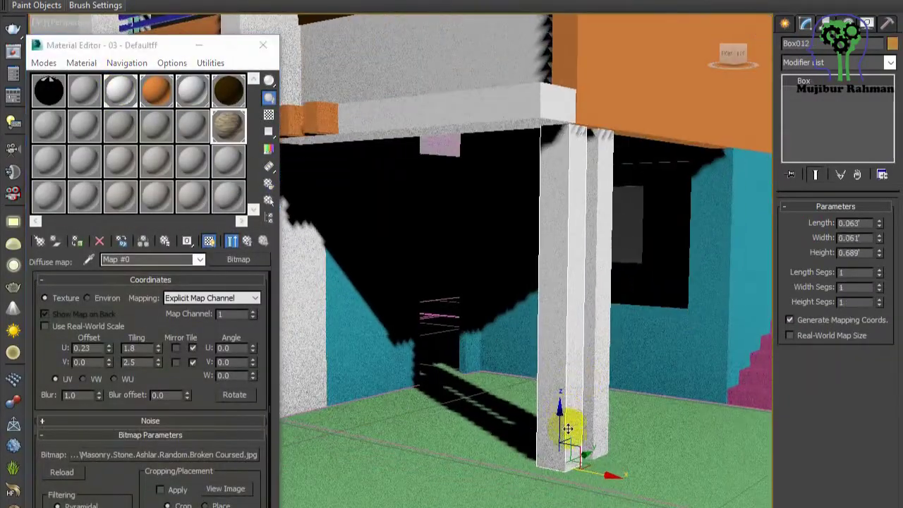
shift+drag(564, 472, 564, 465)
key(Return)
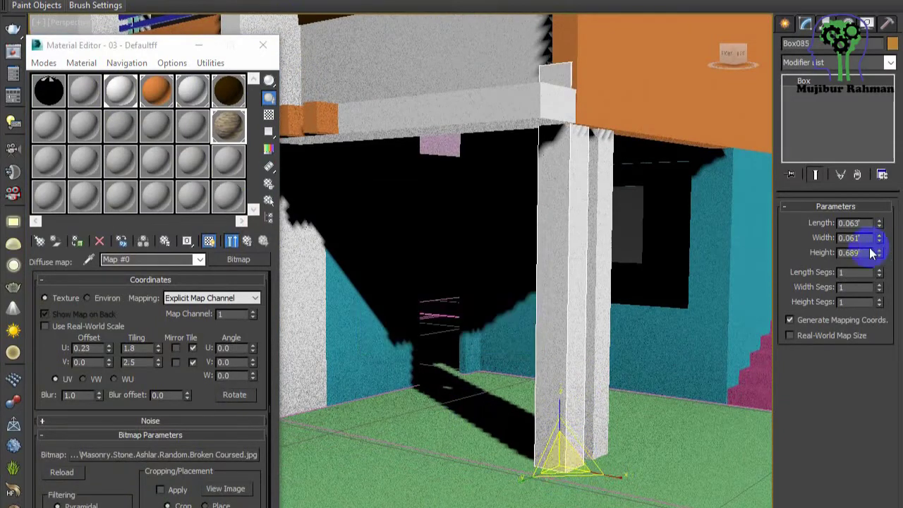
drag(880, 254, 883, 277)
Make a slightly enlarged copy of the second porch pillar and set the copy's height to 0.475'.
click(599, 311)
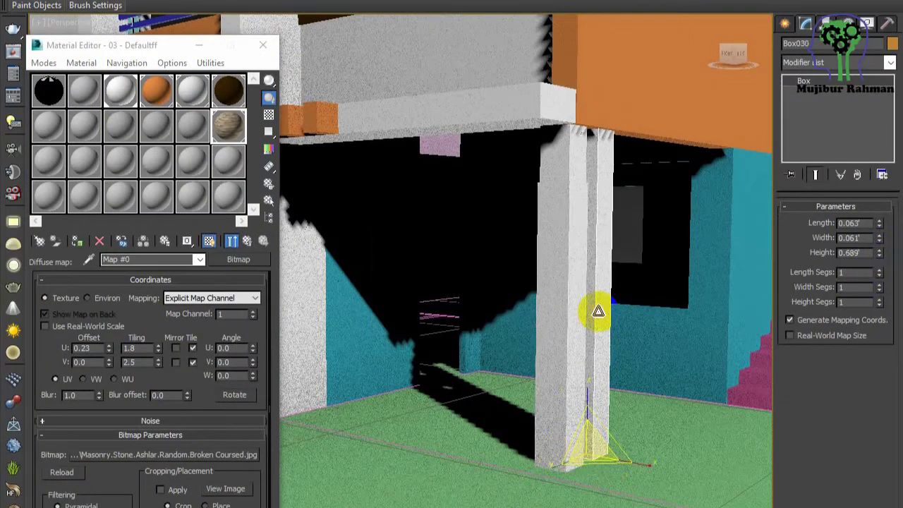
shift+drag(589, 445, 589, 436)
key(Return)
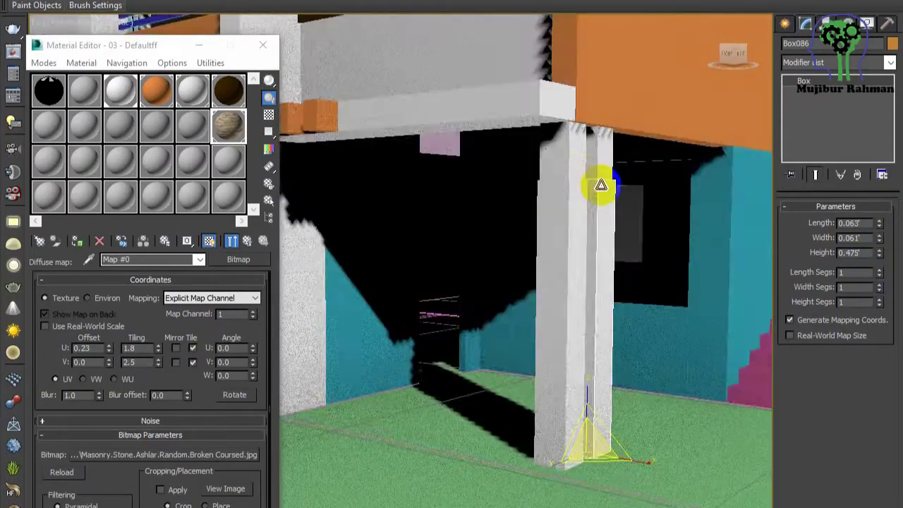
Apply the dark brown material to the shortened sleeves around the porch pillars and close the material editor.
alt+middle_drag(601, 185, 575, 222)
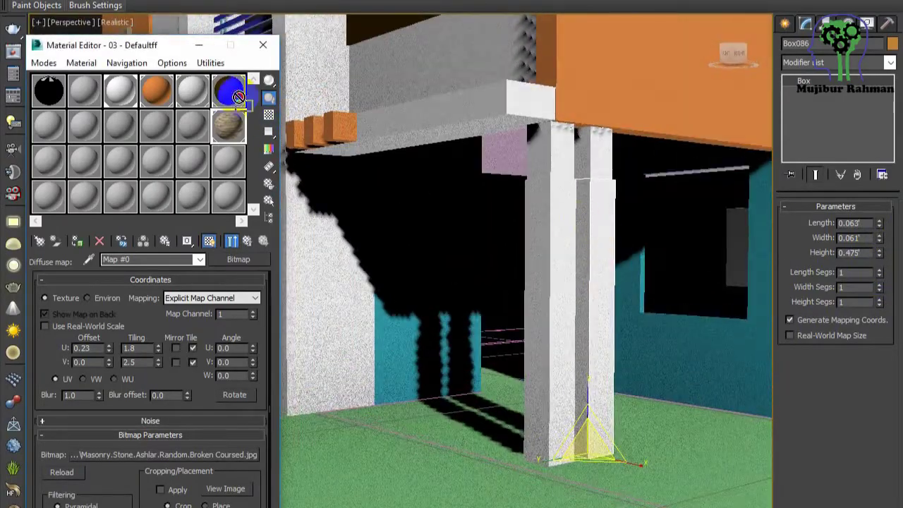
drag(238, 96, 596, 242)
click(263, 45)
Set the diffuse colour of the VRayMtl in the second row's fifth sample slot to a light peach.
scroll(452, 261, down, 5)
alt+middle_drag(452, 261, 283, 265)
key(m)
click(192, 96)
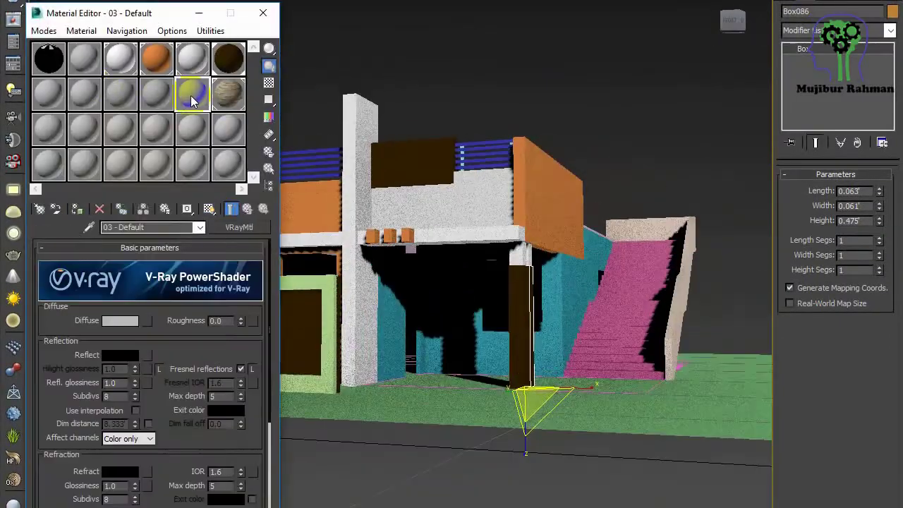
click(118, 322)
drag(389, 31, 390, 14)
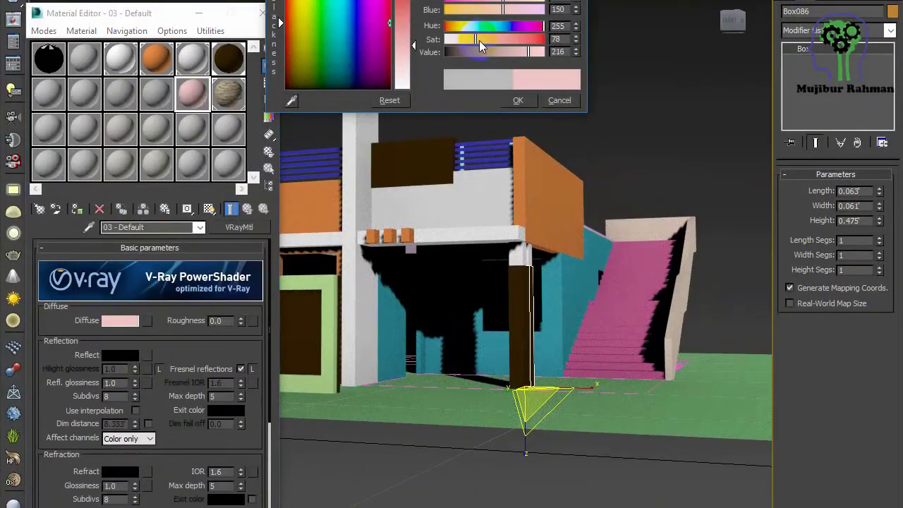
drag(479, 41, 472, 40)
click(518, 100)
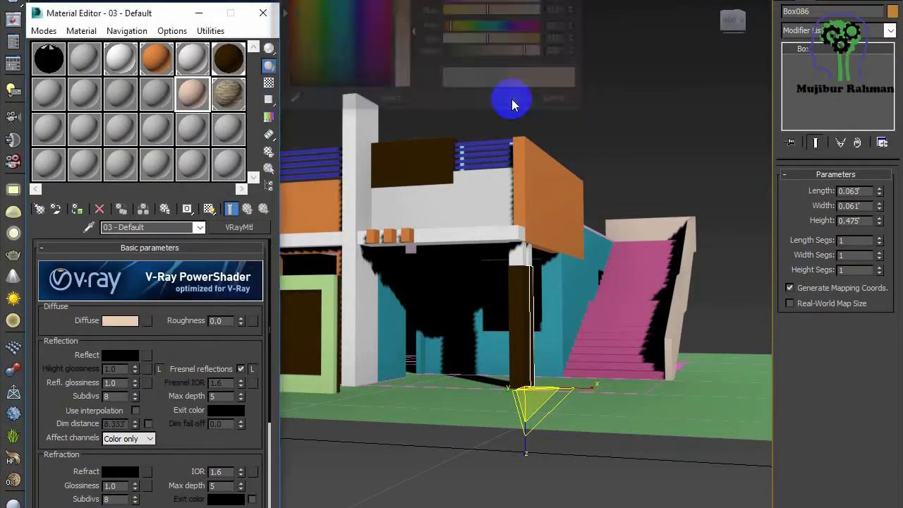
Apply the peach material to the teal house walls and rename it 03 - Defaultvv.
drag(186, 94, 418, 256)
text(vv)
key(Return)
drag(189, 106, 183, 95)
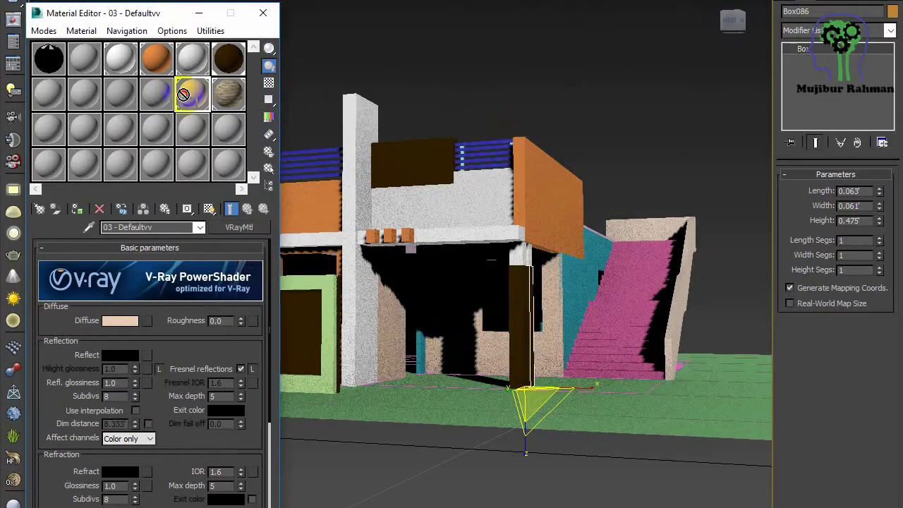
drag(423, 321, 577, 282)
Apply the white material to the staircase side wall and 03 - Default6 to the pink stair steps.
drag(121, 59, 691, 266)
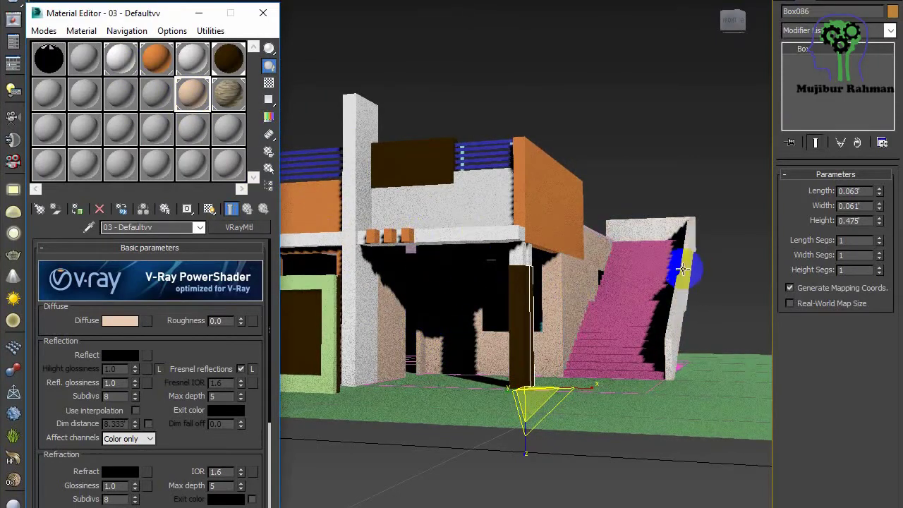
alt+middle_drag(627, 383, 716, 405)
drag(600, 452, 637, 172)
alt+click(700, 354)
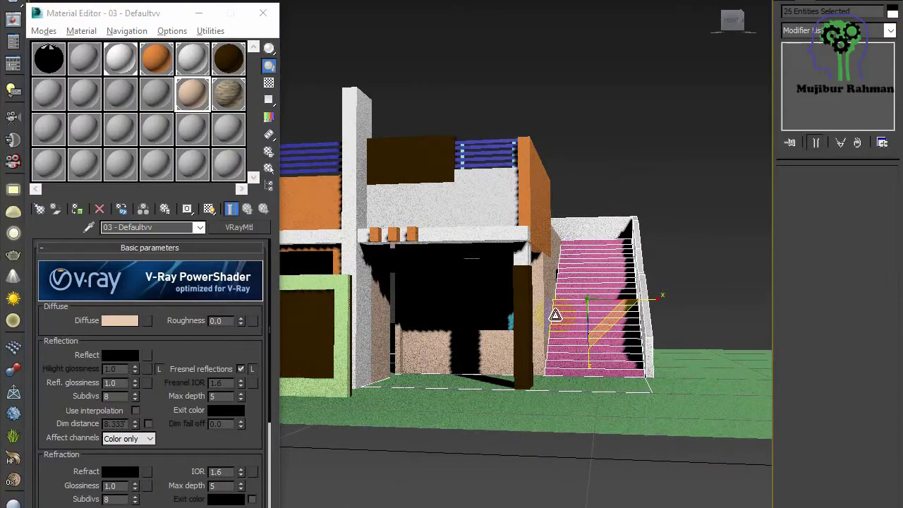
click(201, 58)
click(76, 209)
click(586, 134)
Apply the white material from the third sample slot to the green boundary wall and close the material editor.
scroll(565, 190, down, 4)
alt+middle_drag(554, 212, 685, 279)
middle_drag(685, 278, 635, 296)
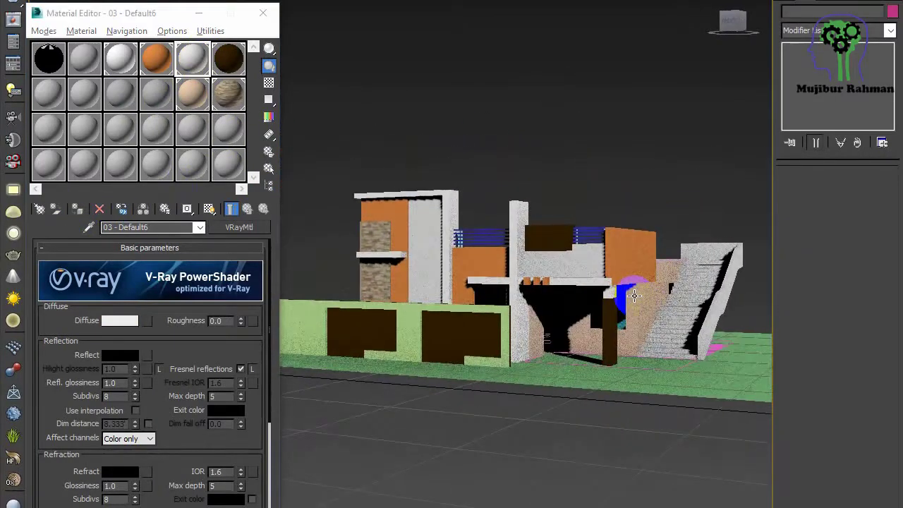
drag(122, 58, 411, 326)
middle_drag(533, 333, 496, 395)
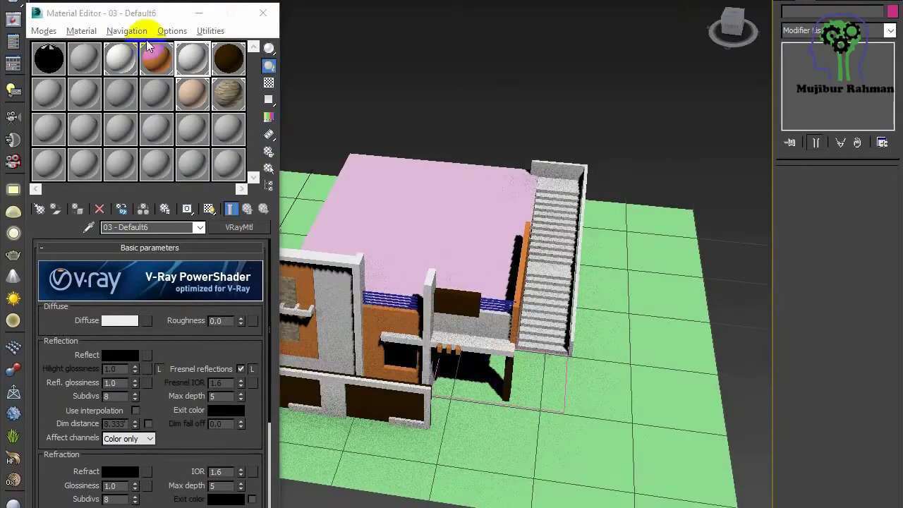
click(263, 13)
Copy the brown backing box of the boundary wall along the X axis to the other side of the entrance.
click(789, 1)
click(380, 410)
key(w)
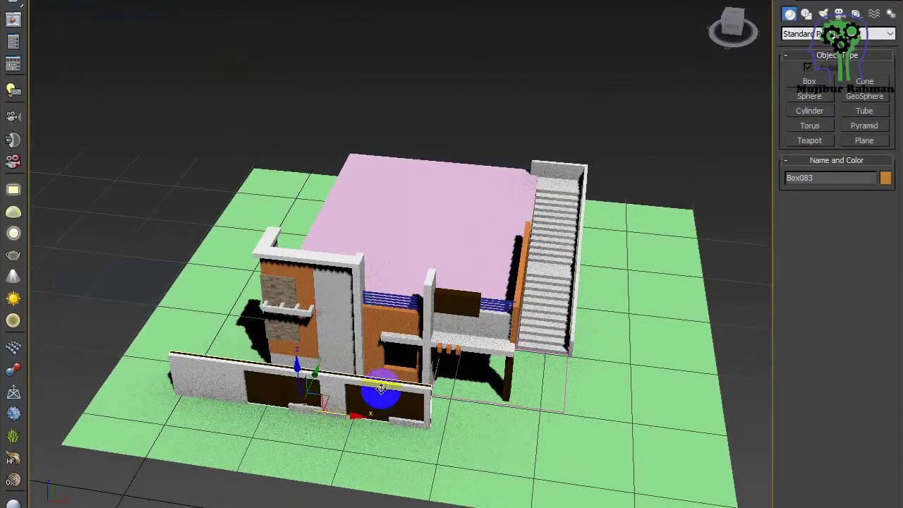
shift+drag(355, 414, 713, 472)
key(Return)
middle_drag(548, 363, 320, 316)
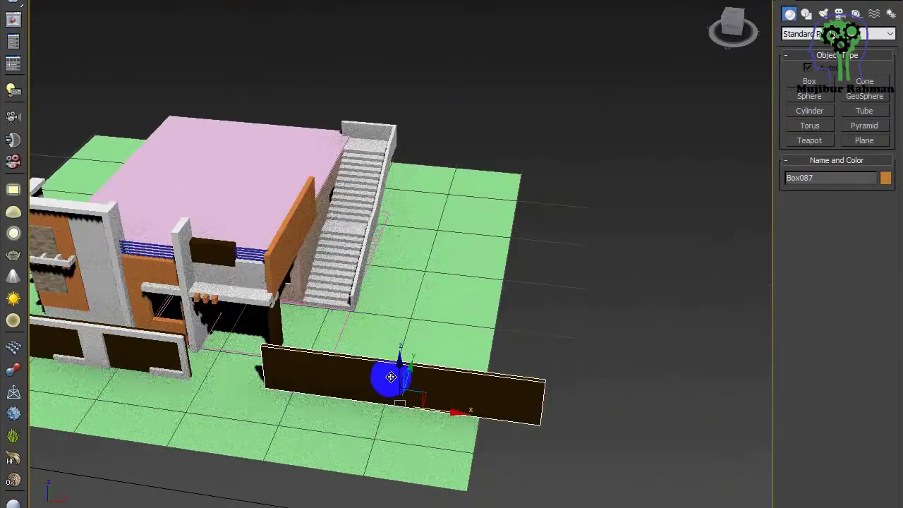
Convert the copied wall to an editable poly and connect its lengthwise edges with one segment.
right_click(383, 377)
click(453, 459)
click(816, 191)
click(882, 441)
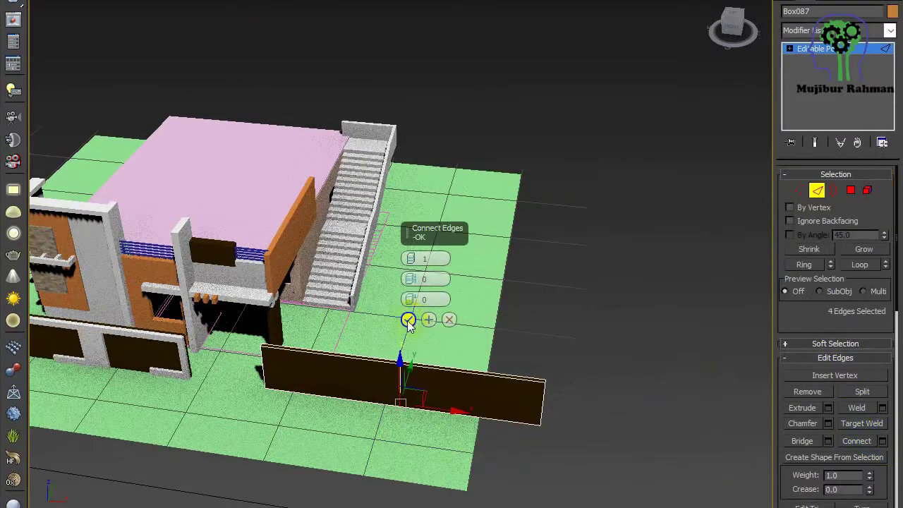
click(407, 322)
Reposition the copied wall's middle and far-end vertices in the top view to bend it into an L beside the staircase.
key(1)
key(alt+w)
key(alt+w)
middle_drag(416, 283, 313, 207)
drag(386, 337, 364, 307)
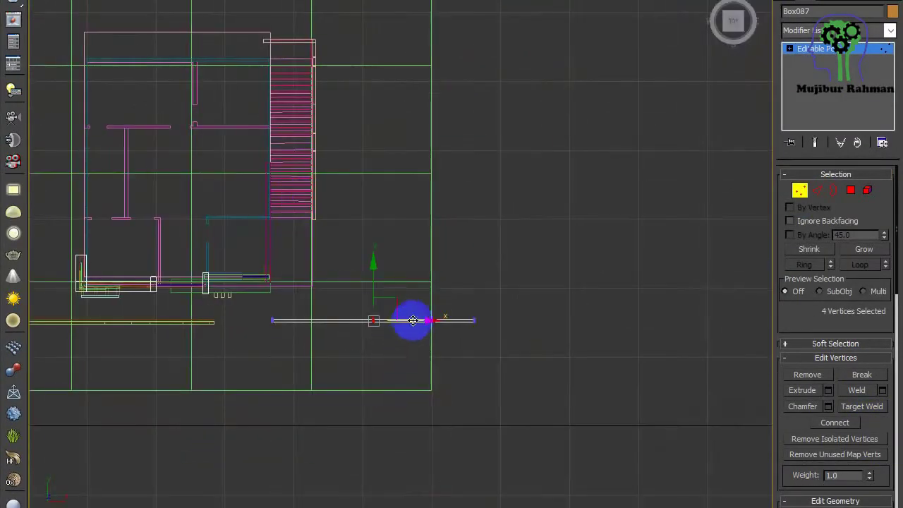
drag(333, 73, 337, 11)
middle_drag(337, 11, 403, 210)
Adjust the vertices at the L-shaped wall's corner to refine the joint between its two legs.
scroll(404, 211, up, 10)
drag(369, 129, 409, 173)
scroll(378, 171, down, 3)
drag(422, 151, 393, 159)
scroll(380, 139, down, 5)
scroll(380, 142, up, 6)
scroll(403, 156, up, 3)
scroll(413, 217, down, 10)
scroll(397, 425, up, 10)
scroll(382, 346, down, 12)
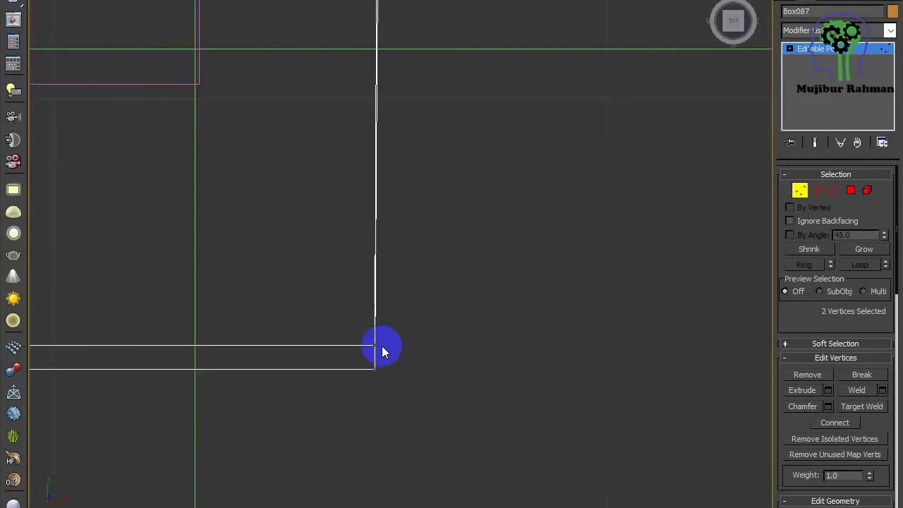
Adjust the vertices at the far end of the L-shaped wall's side leg and leave vertex editing.
middle_drag(343, 343, 455, 301)
scroll(437, 87, up, 12)
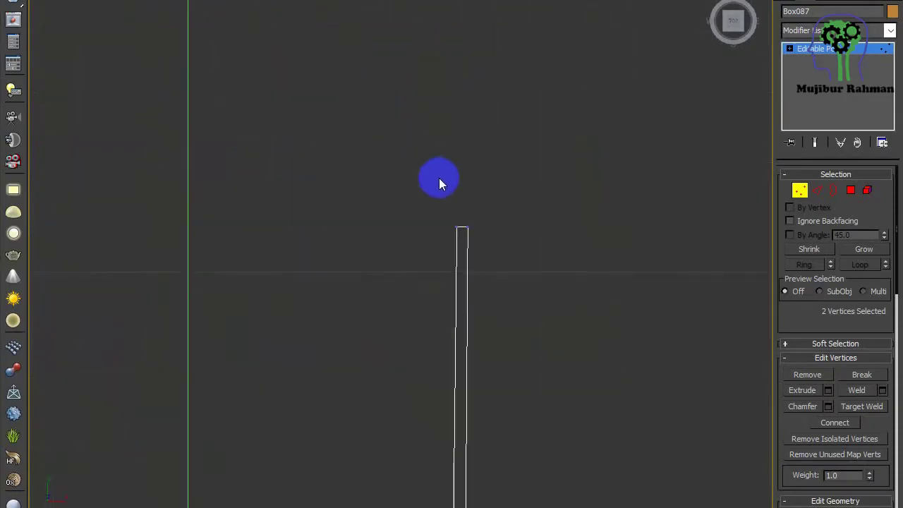
scroll(454, 224, down, 2)
drag(439, 178, 440, 229)
scroll(452, 177, down, 12)
click(546, 255)
key(alt+w)
click(606, 406)
alt+middle_drag(605, 405, 561, 404)
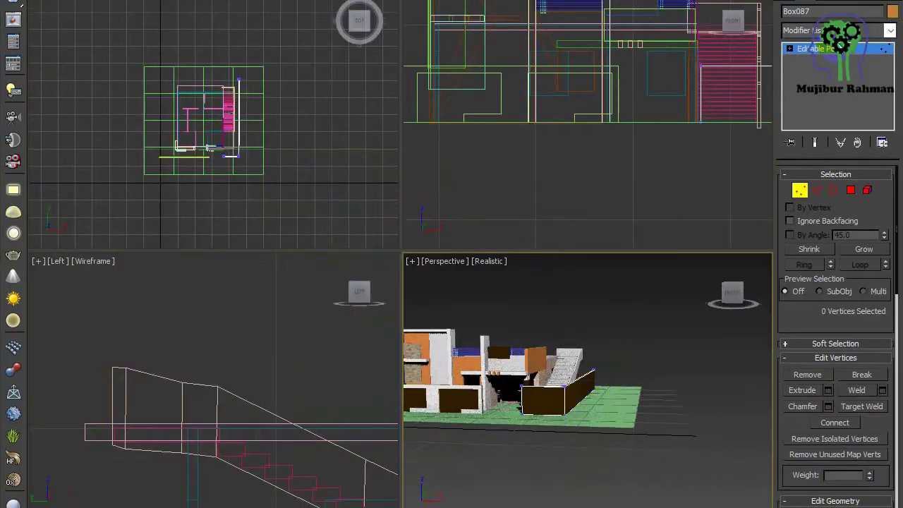
click(824, 49)
Apply the white 03 - Default6 material to the L-shaped boundary wall.
click(456, 303)
key(alt+w)
alt+middle_drag(456, 304, 589, 315)
click(590, 314)
click(789, 2)
key(m)
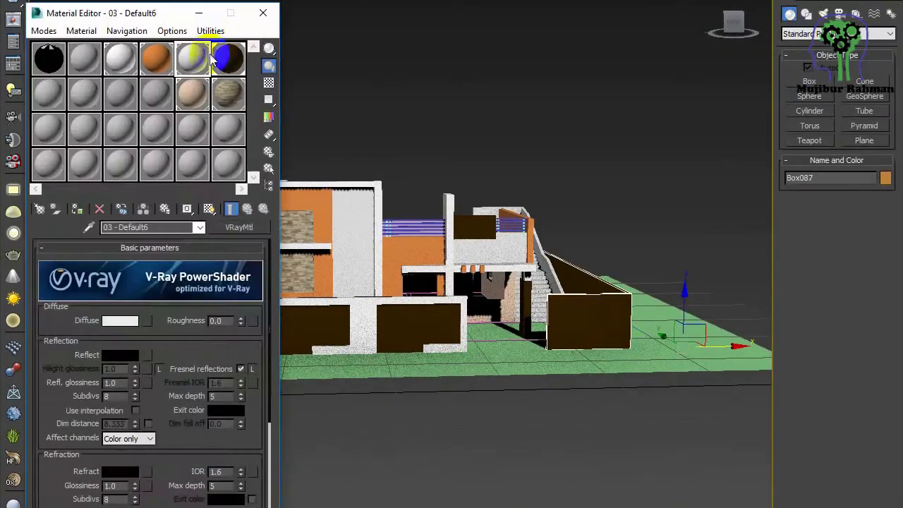
drag(202, 58, 588, 320)
Create a thin vertical box about 0.028' by 0.016' on the front of the L-shaped wall and fine-tune its height.
scroll(586, 320, up, 5)
alt+middle_drag(587, 320, 579, 367)
click(810, 82)
scroll(480, 340, up, 6)
drag(431, 278, 438, 297)
middle_drag(452, 71, 460, 121)
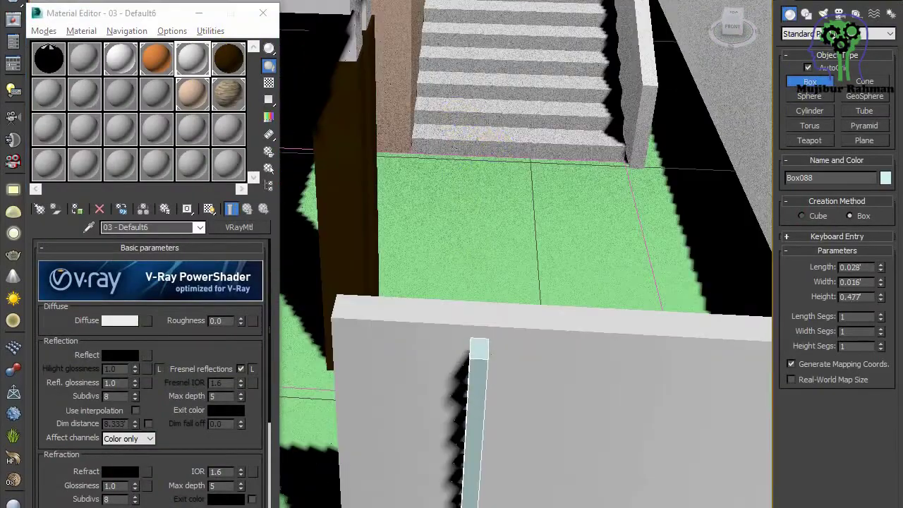
click(514, 300)
alt+middle_drag(514, 301, 423, 282)
drag(881, 300, 880, 297)
alt+middle_drag(529, 362, 478, 377)
right_click(482, 378)
scroll(490, 376, down, 6)
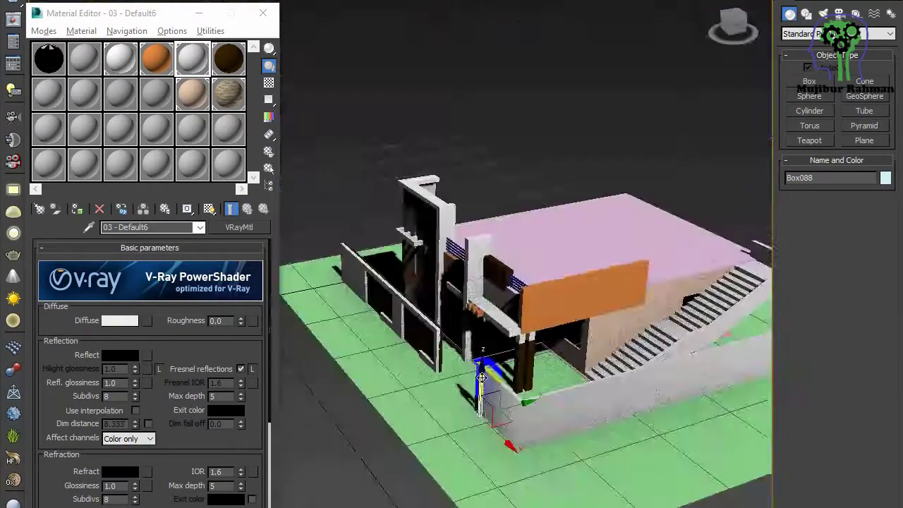
Copy the thin vertical strip a short distance along the X axis on the wall's front face.
scroll(494, 382, up, 7)
alt+middle_drag(581, 323, 638, 324)
scroll(585, 281, down, 4)
drag(616, 313, 681, 316)
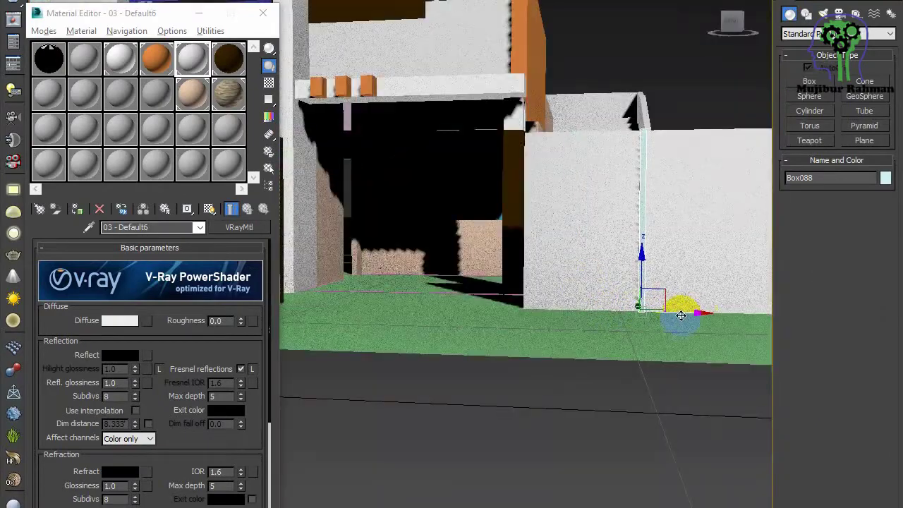
click(469, 314)
Select both thin vertical strips on the front wall and assign the dark brown material to them.
drag(229, 58, 617, 216)
key(ctrl+z)
ctrl+click(644, 205)
click(228, 59)
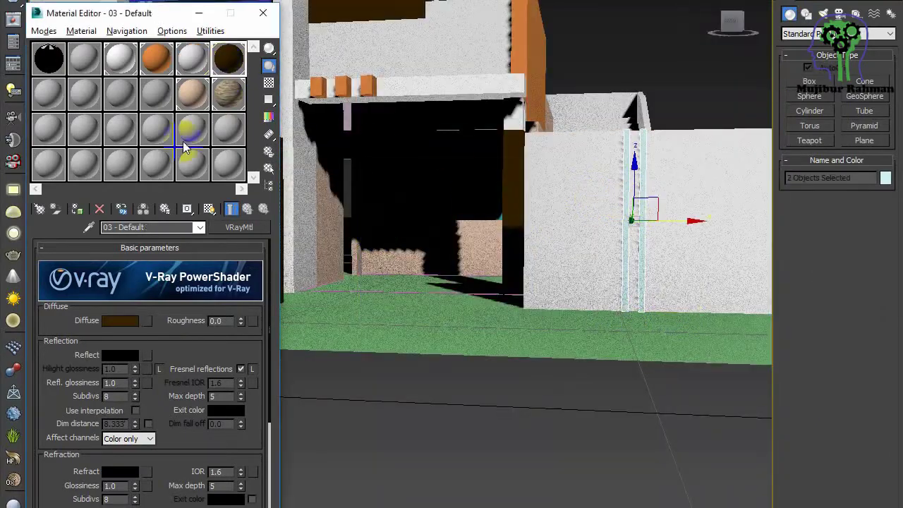
click(77, 209)
key(m)
click(533, 367)
Move the green ground plane back so its front edge sits near the boundary walls.
scroll(533, 366, down, 5)
alt+middle_drag(533, 367, 573, 376)
click(433, 372)
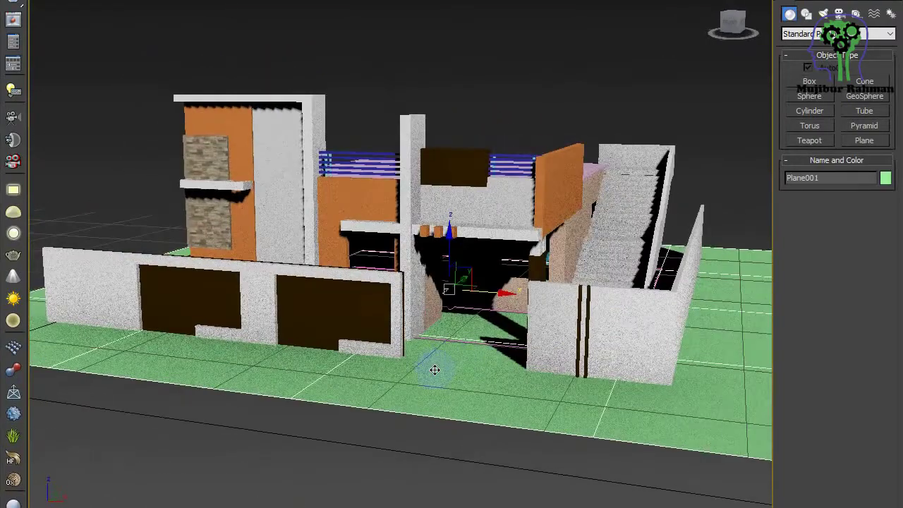
drag(471, 278, 491, 248)
Create a pavement box along the front of the boundary walls, about 0.396' long, 5.434' wide and 0.06' high.
click(810, 81)
middle_drag(333, 429, 456, 432)
drag(129, 314, 766, 405)
scroll(701, 400, down, 3)
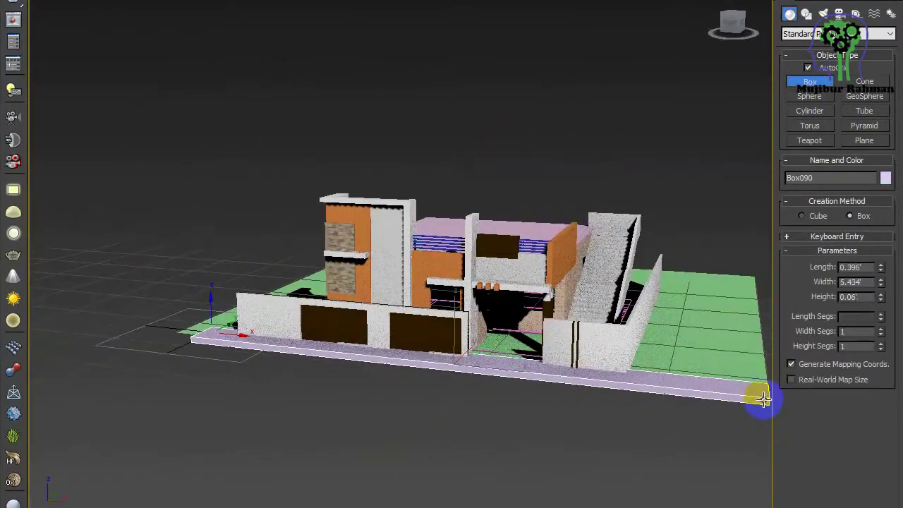
click(766, 397)
right_click(762, 395)
Convert the pavement box in front of the house to an editable poly.
scroll(412, 354, up, 8)
scroll(412, 354, down, 8)
scroll(439, 343, up, 5)
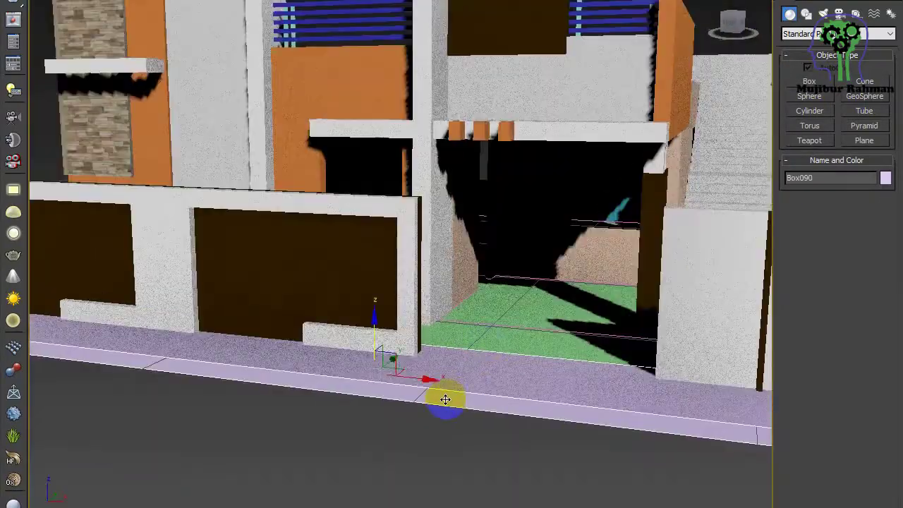
scroll(444, 395, up, 2)
right_click(342, 355)
mouse_move(373, 484)
click(545, 495)
Select the ring of lengthwise pavement edges and connect them with crosswise segments.
click(817, 191)
click(395, 376)
click(805, 265)
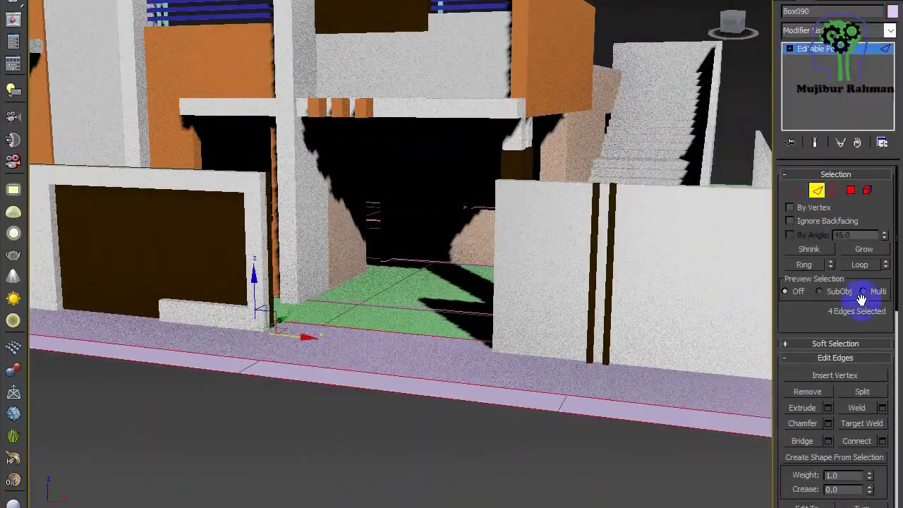
click(883, 441)
scroll(415, 261, down, 5)
click(412, 257)
click(409, 320)
Move a crosswise row of pavement vertices to line up with the end of the left boundary wall at the gate opening.
alt+middle_drag(418, 432, 452, 444)
click(800, 191)
drag(556, 425, 600, 363)
drag(528, 401, 291, 319)
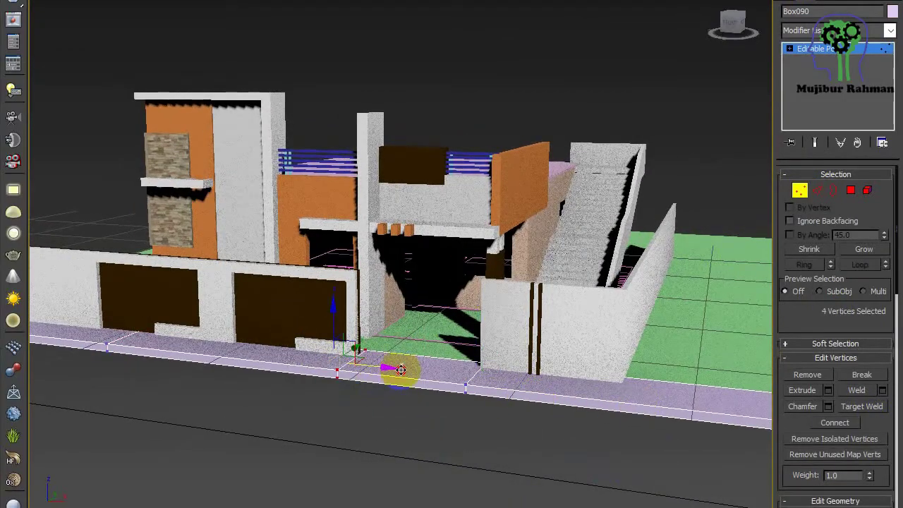
click(416, 388)
scroll(410, 392, up, 3)
scroll(326, 364, up, 4)
click(186, 317)
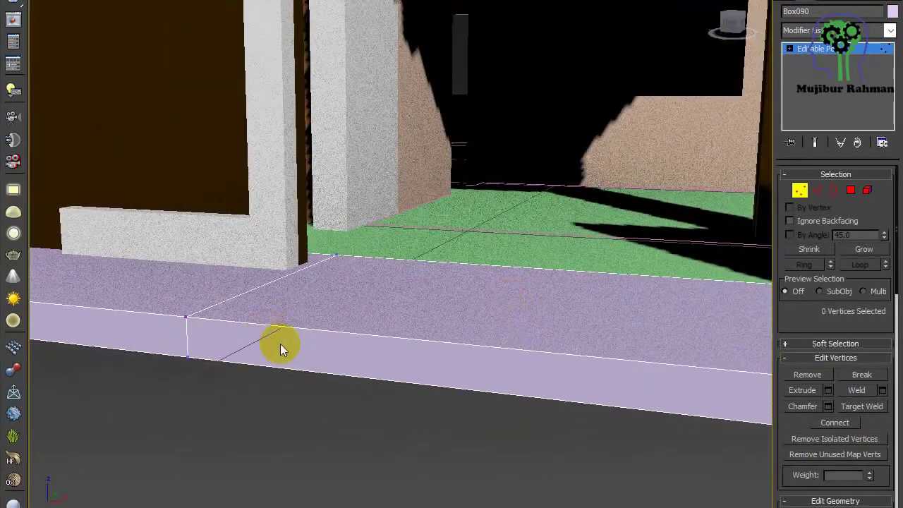
scroll(296, 360, down, 5)
Connect the pavement edges with further crosswise segments and move one vertex row close beside the row at the gate opening.
click(818, 191)
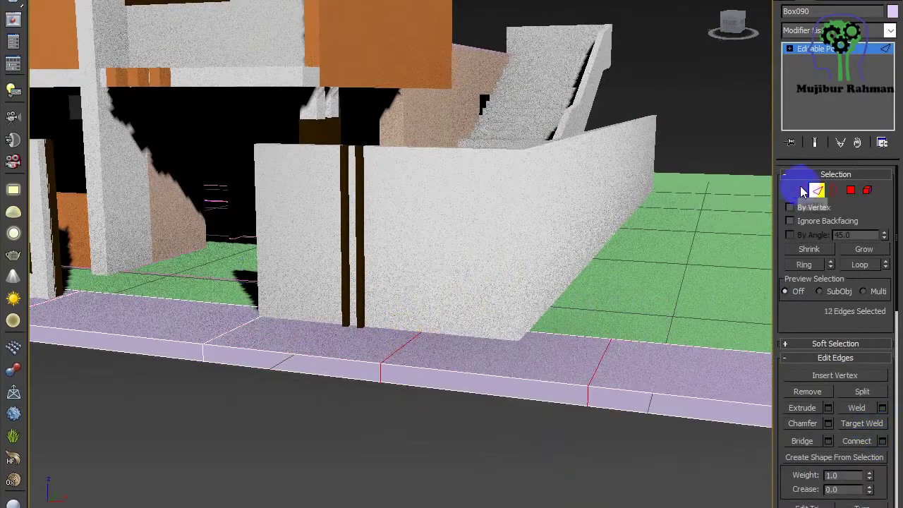
ctrl+click(800, 191)
middle_drag(218, 404, 762, 446)
drag(179, 241, 396, 373)
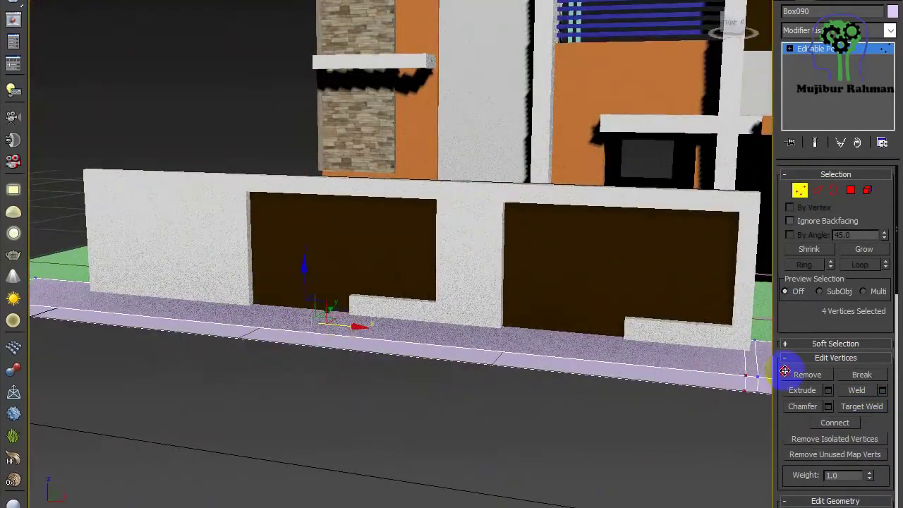
Lower the front upper pavement vertices at the gate opening to form a driveway ramp.
scroll(398, 367, up, 4)
middle_drag(748, 378, 341, 399)
click(400, 368)
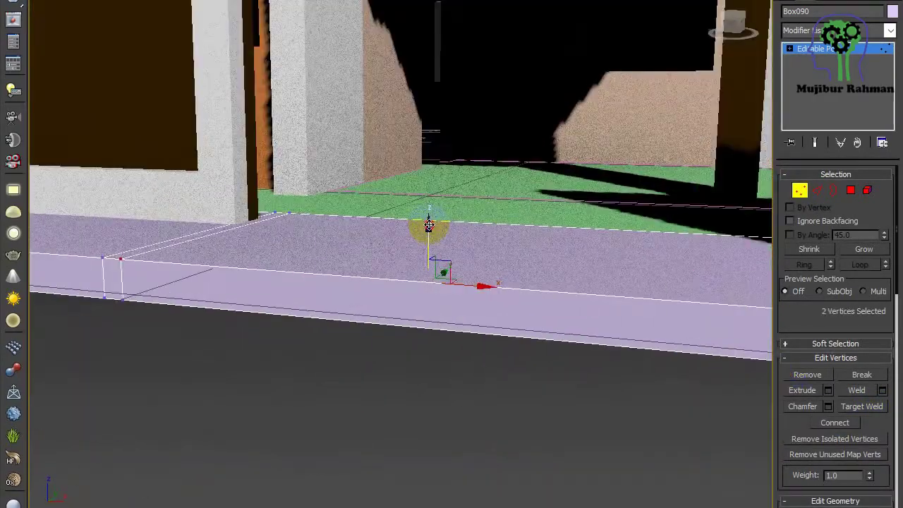
drag(428, 228, 442, 271)
click(376, 374)
scroll(376, 375, down, 5)
alt+middle_drag(377, 375, 382, 327)
scroll(453, 411, down, 5)
Create a road box along the front of the pavement, about 1.209' long, 5.633' wide and -0.025' high.
click(788, 1)
click(809, 82)
middle_drag(50, 235, 120, 247)
drag(97, 239, 785, 461)
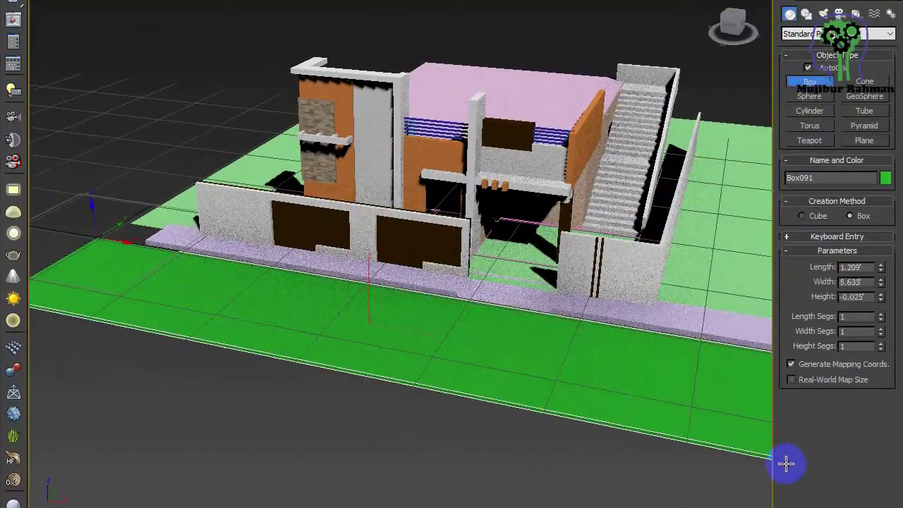
click(786, 464)
Move the road box below the pavement's top surface and fit it against the pavement's front edge.
key(w)
middle_drag(388, 293, 296, 265)
drag(288, 260, 284, 287)
scroll(306, 265, up, 3)
middle_drag(306, 266, 352, 306)
scroll(310, 341, down, 3)
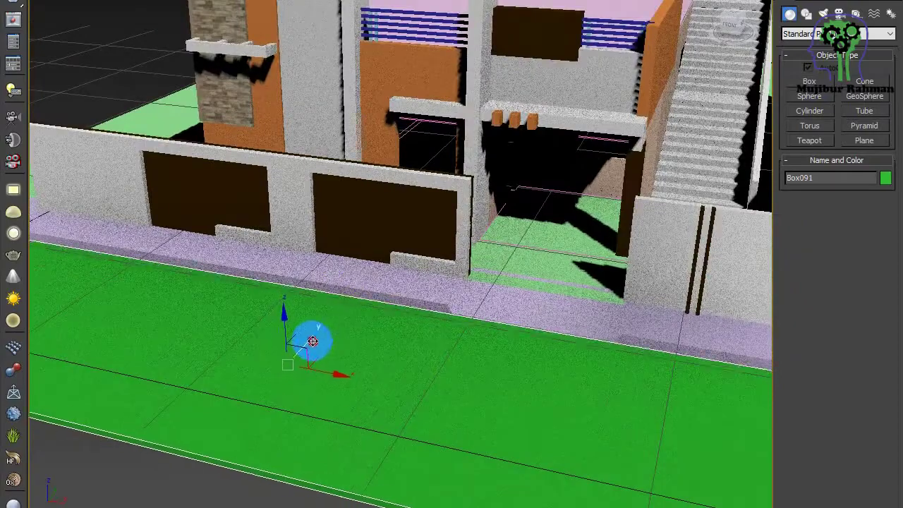
scroll(475, 351, down, 3)
scroll(488, 393, up, 8)
scroll(487, 392, down, 6)
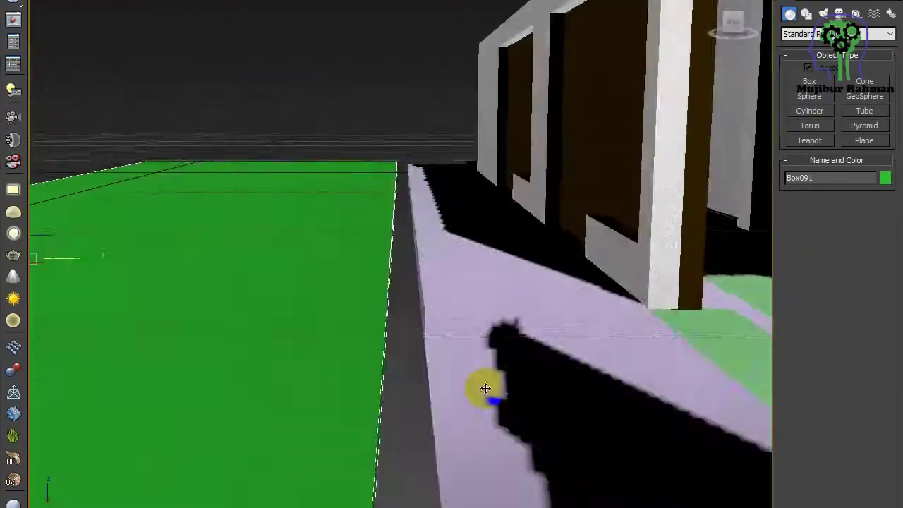
scroll(118, 283, up, 5)
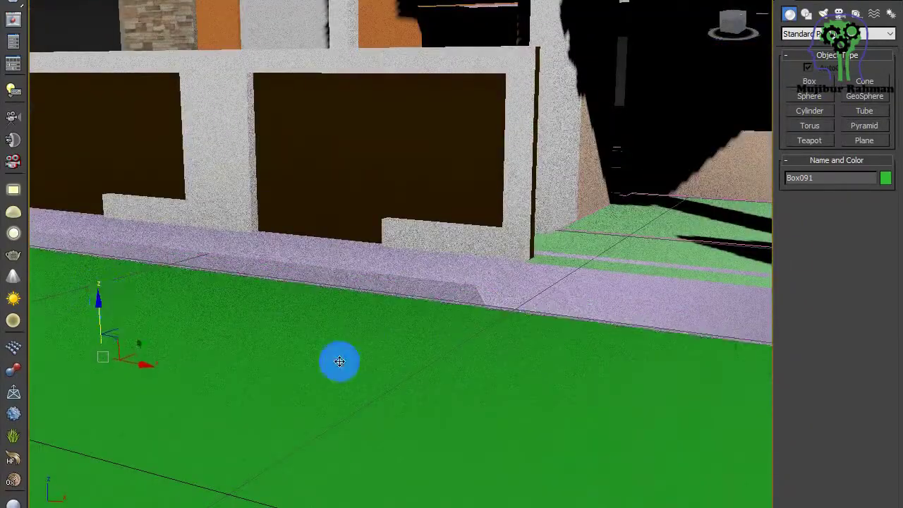
scroll(339, 362, down, 6)
scroll(374, 377, up, 6)
scroll(369, 349, down, 2)
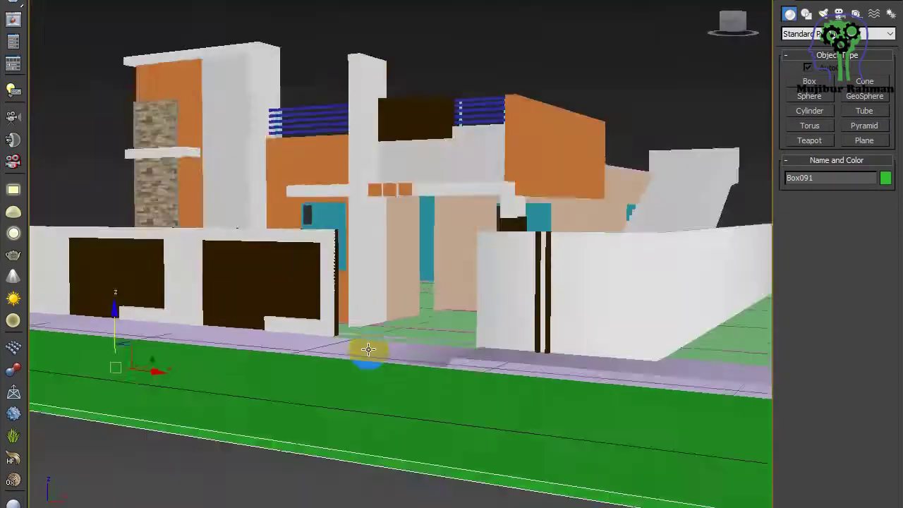
alt+middle_drag(368, 350, 657, 353)
middle_drag(656, 353, 484, 349)
alt+middle_drag(489, 338, 410, 239)
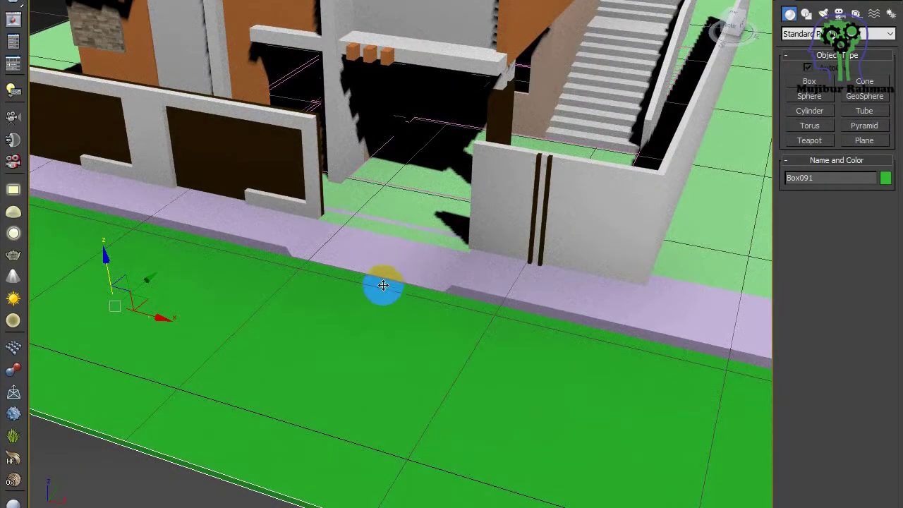
Create a gate post box beside the left boundary wall's end, about 0.027' long and 0.013' wide, up to near the wall's top.
click(809, 82)
scroll(317, 217, up, 5)
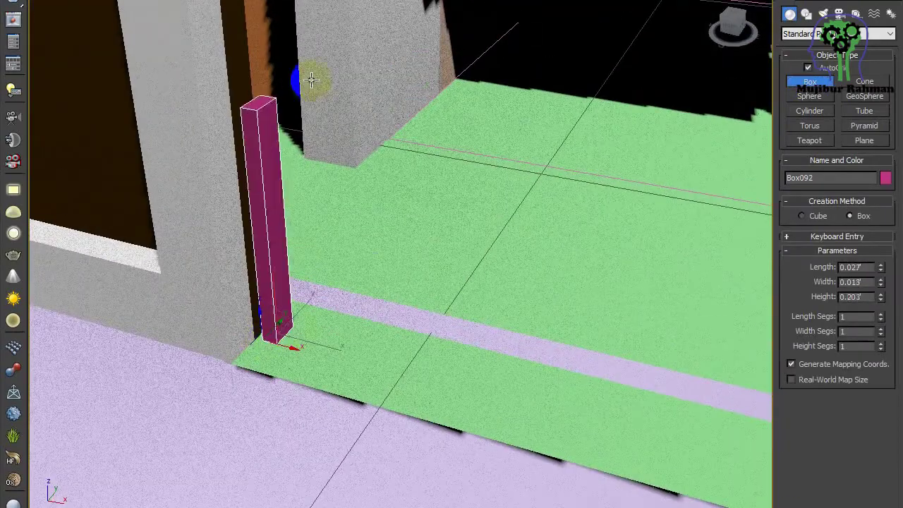
scroll(311, 80, down, 3)
click(347, 120)
right_click(348, 119)
Convert the gate post to an editable poly and connect its vertical edges with crosswise segments.
scroll(351, 125, up, 5)
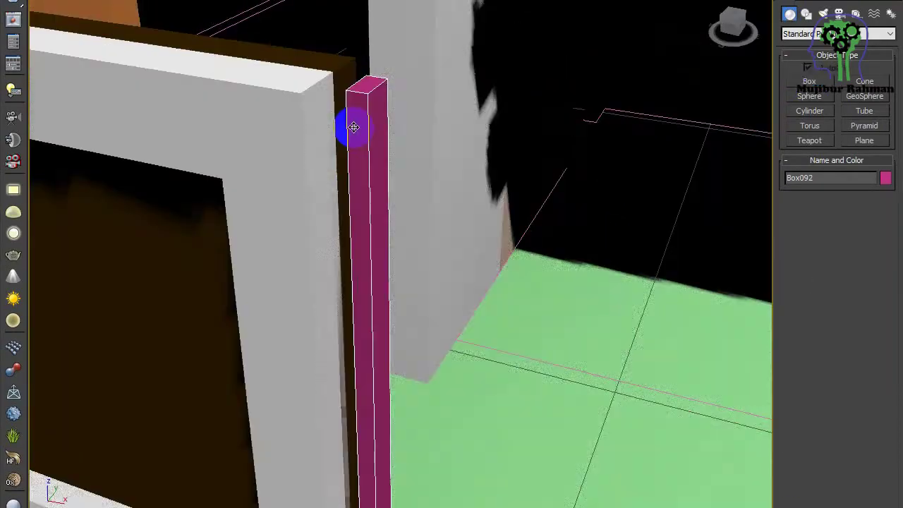
right_click(362, 161)
mouse_move(497, 295)
click(554, 304)
key(2)
drag(256, 305, 477, 353)
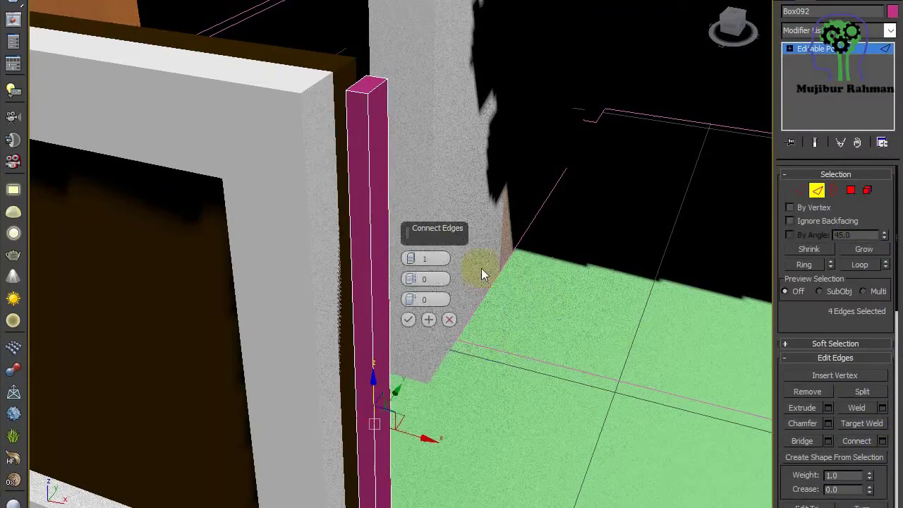
click(409, 320)
Move the new vertex loops along the gate post to mark off the ends for the rails.
key(1)
drag(312, 215, 455, 300)
middle_drag(405, 396, 418, 120)
drag(334, 131, 452, 191)
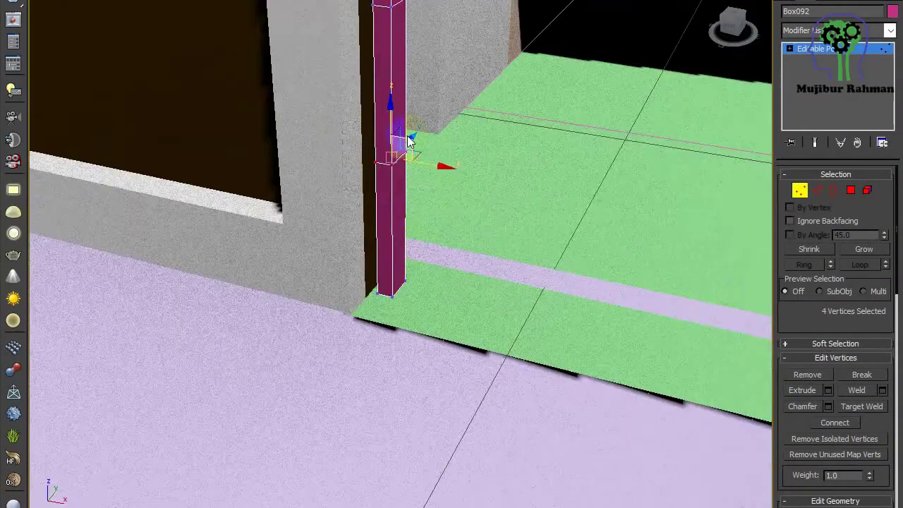
Extrude the side polygon at the gate post's foot across the opening to form the bottom rail.
key(4)
click(400, 280)
click(828, 391)
scroll(643, 323, down, 3)
middle_drag(642, 323, 588, 322)
scroll(588, 323, up, 4)
click(408, 300)
scroll(466, 300, down, 5)
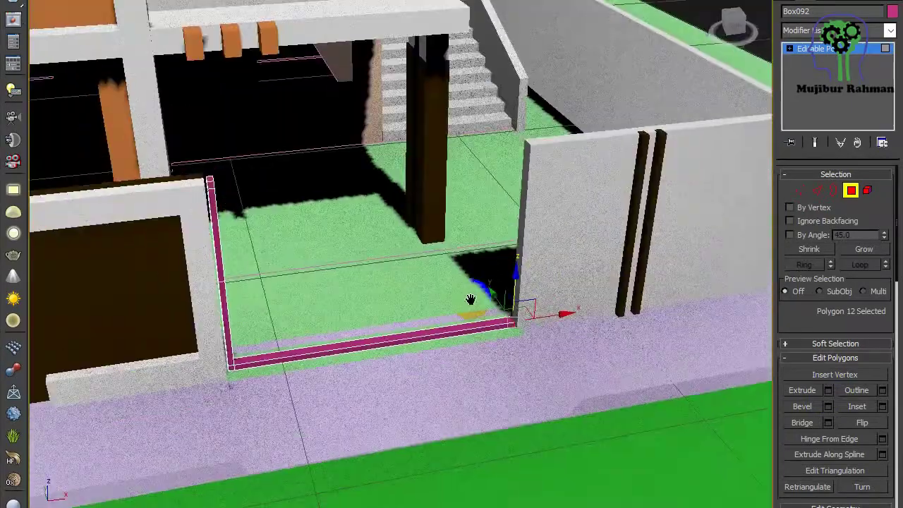
Extrude the side polygon at the gate post's upper end across the opening to form the top rail.
scroll(325, 141, up, 5)
click(325, 101)
alt+middle_drag(472, 301, 540, 265)
click(827, 391)
click(409, 300)
scroll(423, 303, down, 5)
Add a segment near the bottom rail's far end and extrude its upper polygon about 0.446' to close the gate frame.
scroll(504, 306, up, 5)
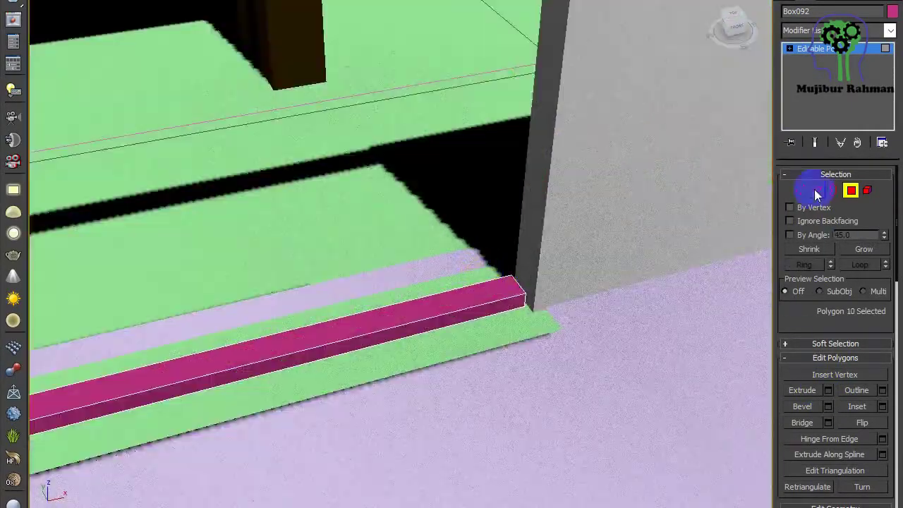
click(815, 190)
drag(382, 240, 507, 404)
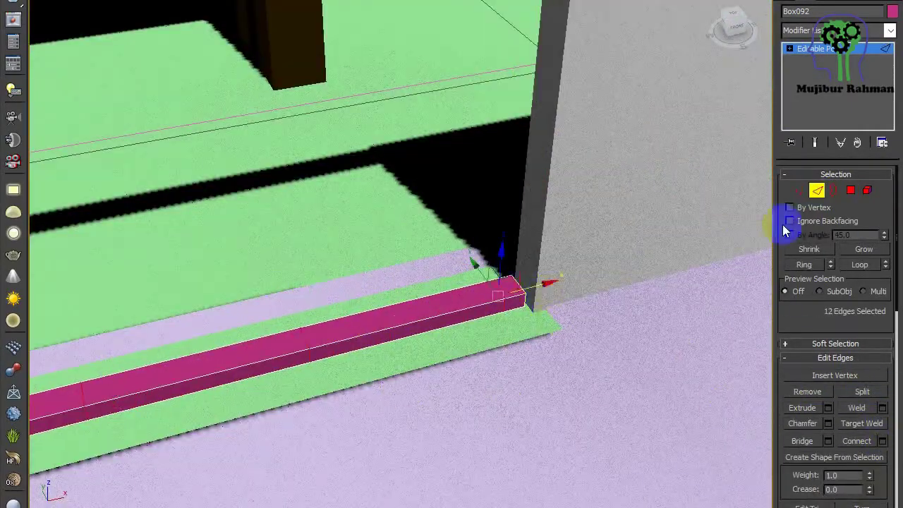
click(829, 390)
scroll(525, 258, down, 5)
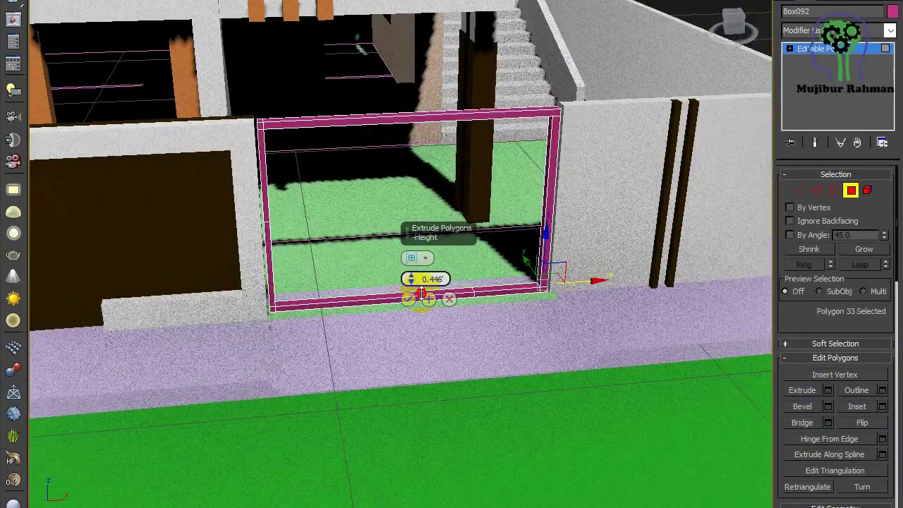
click(408, 299)
Create two adjacent upright boxes in the middle of the gate frame, about 0.025' long, 0.016' wide and 0.466' high.
scroll(548, 115, up, 5)
alt+middle_drag(549, 115, 542, 129)
scroll(542, 129, down, 5)
click(789, 14)
click(810, 82)
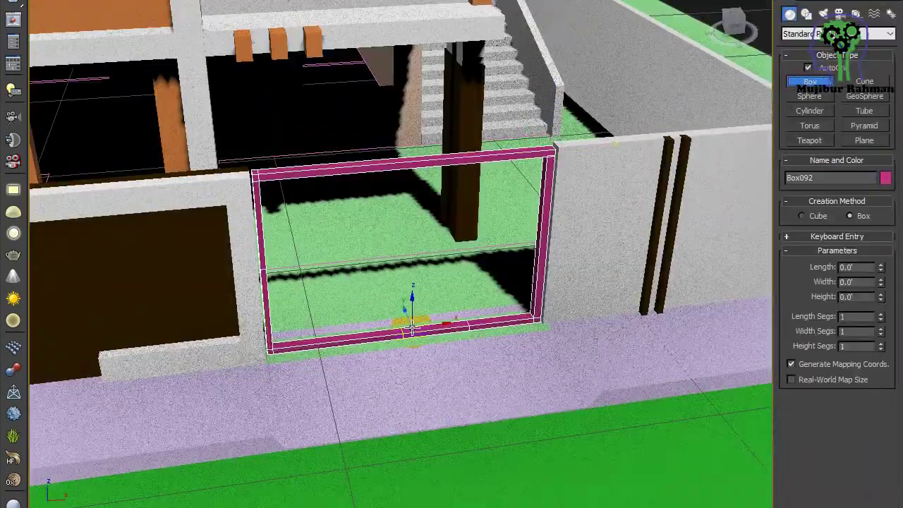
scroll(413, 327, up, 5)
click(427, 101)
right_click(409, 301)
alt+middle_drag(522, 265, 480, 286)
scroll(514, 260, down, 5)
scroll(480, 285, up, 4)
click(806, 14)
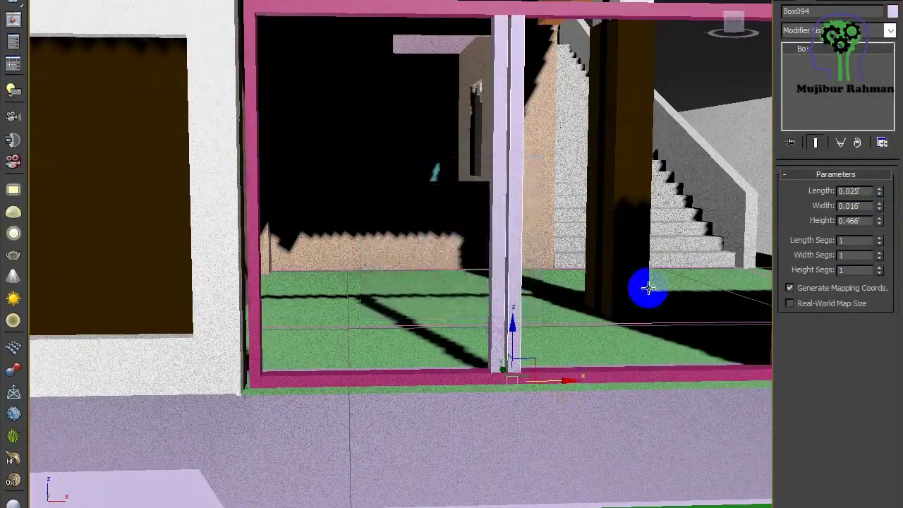
Select both middle uprights and shift them sideways to the centre of the gate frame.
middle_drag(649, 288, 613, 336)
ctrl+click(462, 260)
drag(525, 250, 544, 252)
click(601, 300)
click(555, 371)
alt+middle_drag(554, 371, 564, 387)
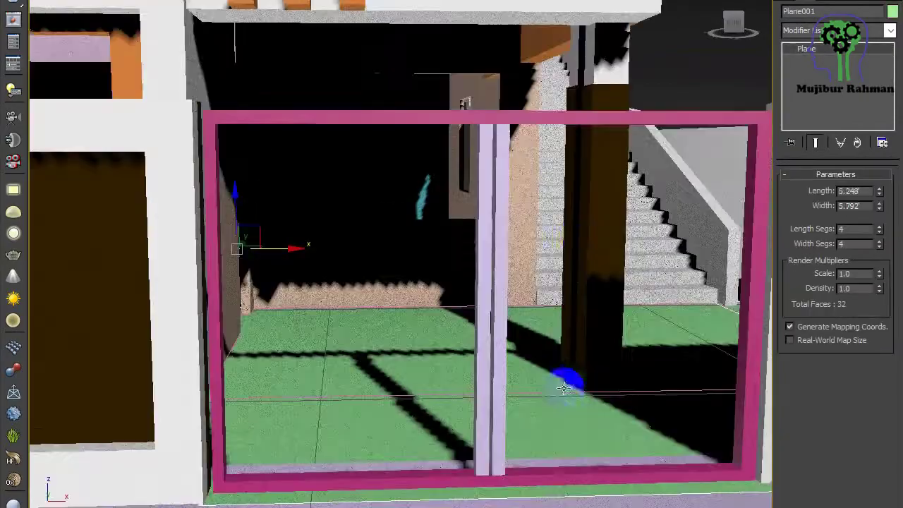
Create a horizontal slat box from the inner face of the gate frame's left post, about 0.03' tall and 0.003' thick.
click(789, 1)
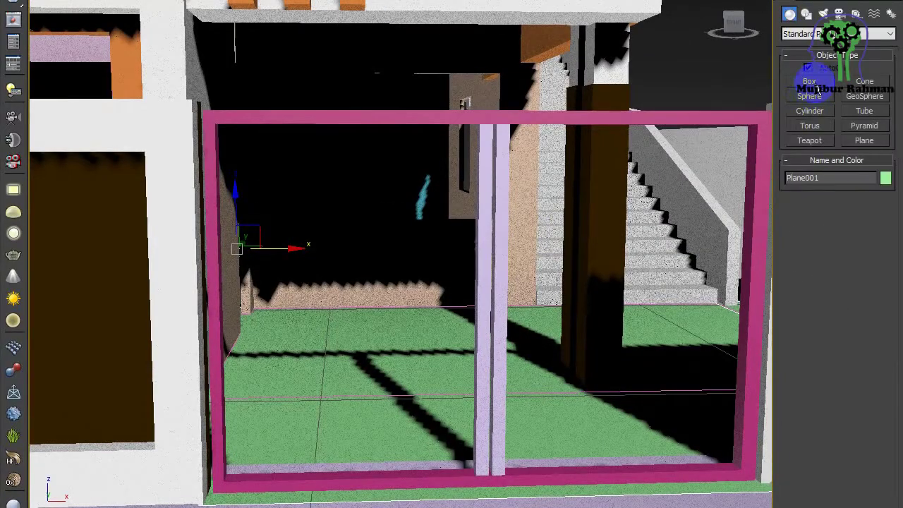
click(811, 82)
right_click(208, 278)
alt+middle_drag(339, 247, 350, 264)
click(413, 248)
scroll(415, 248, up, 4)
alt+middle_drag(416, 248, 338, 247)
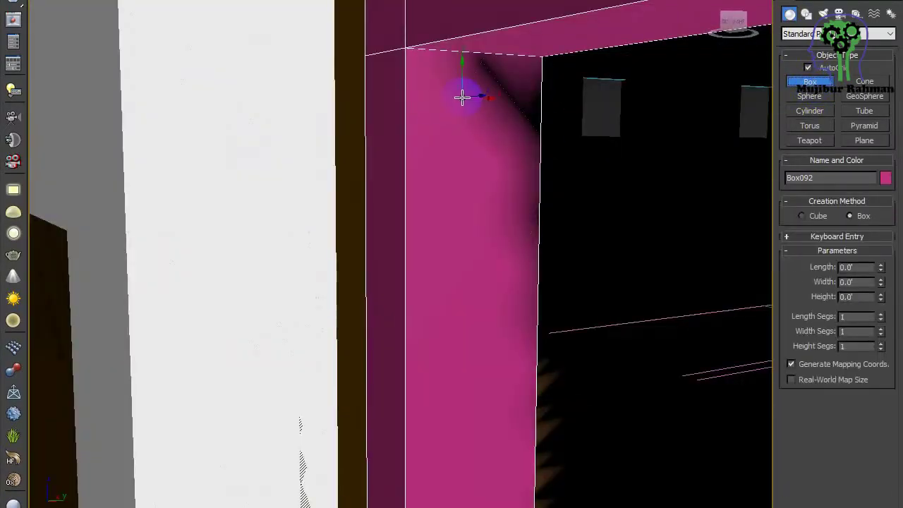
drag(485, 302, 706, 343)
click(810, 110)
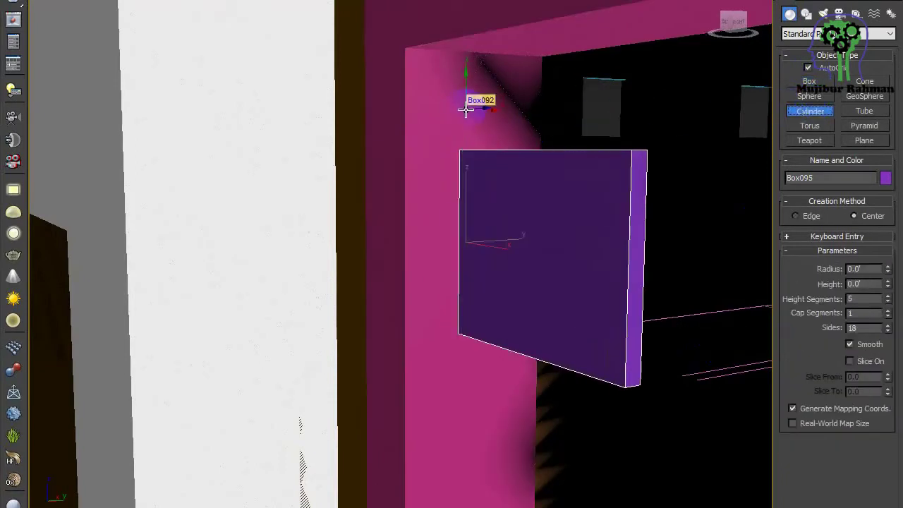
right_click(491, 117)
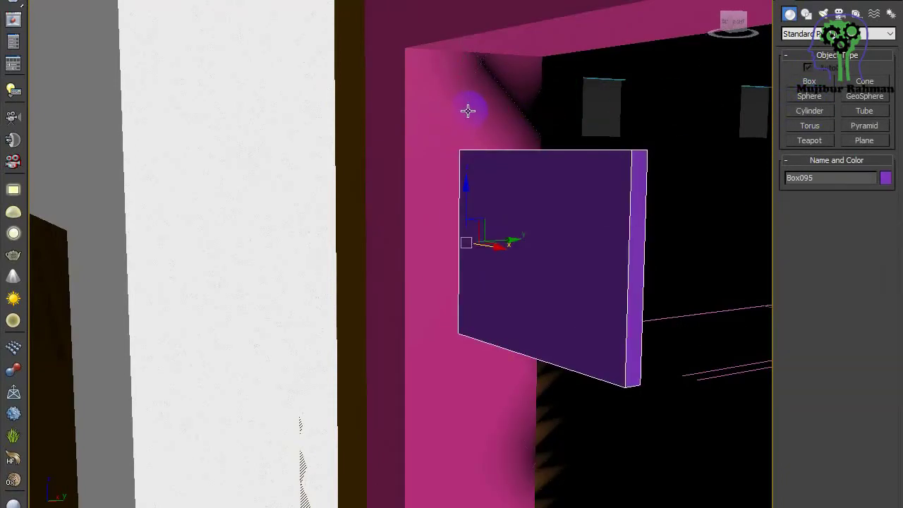
click(811, 113)
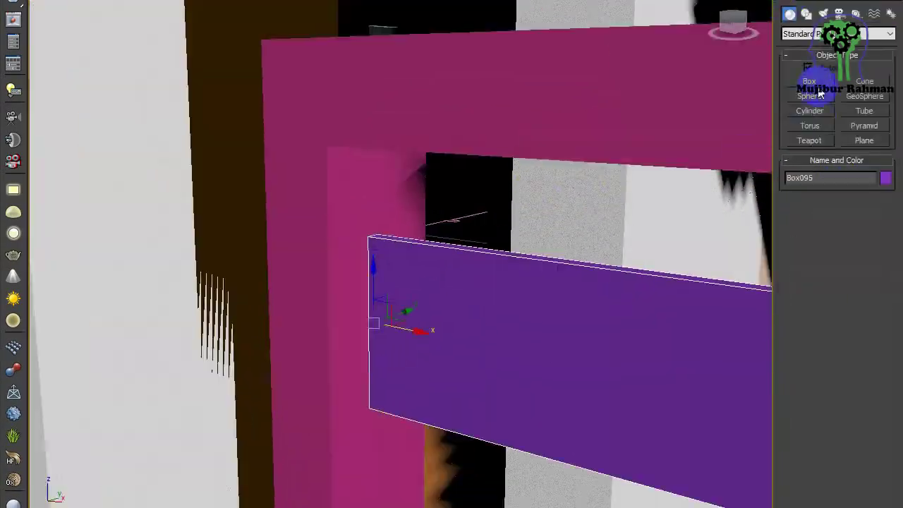
click(441, 192)
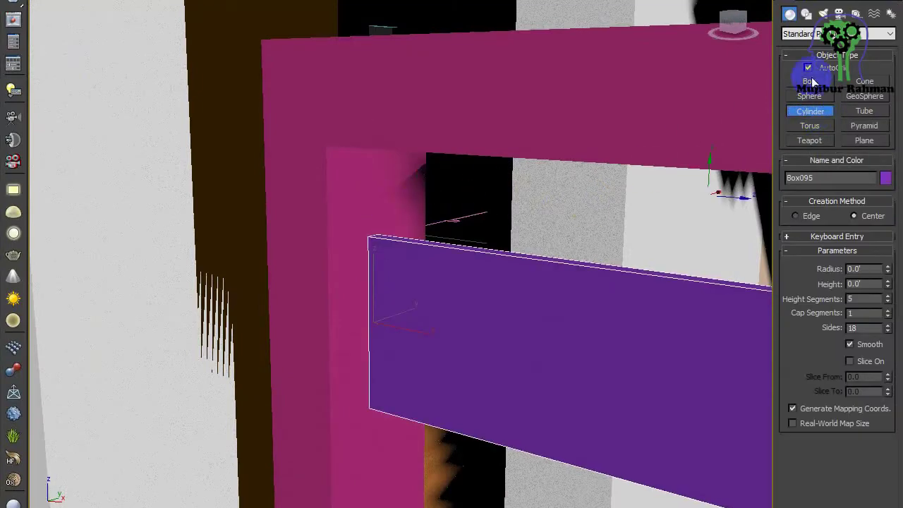
click(810, 82)
drag(371, 208, 378, 217)
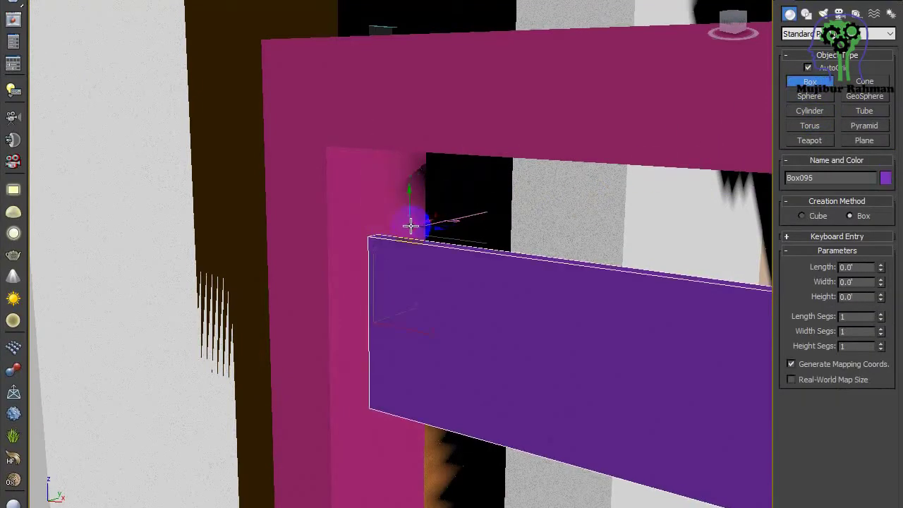
click(447, 261)
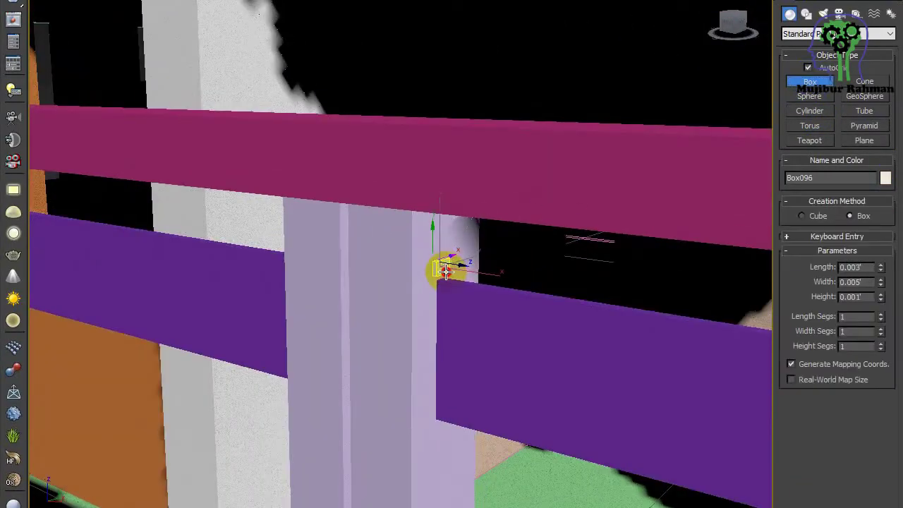
click(496, 322)
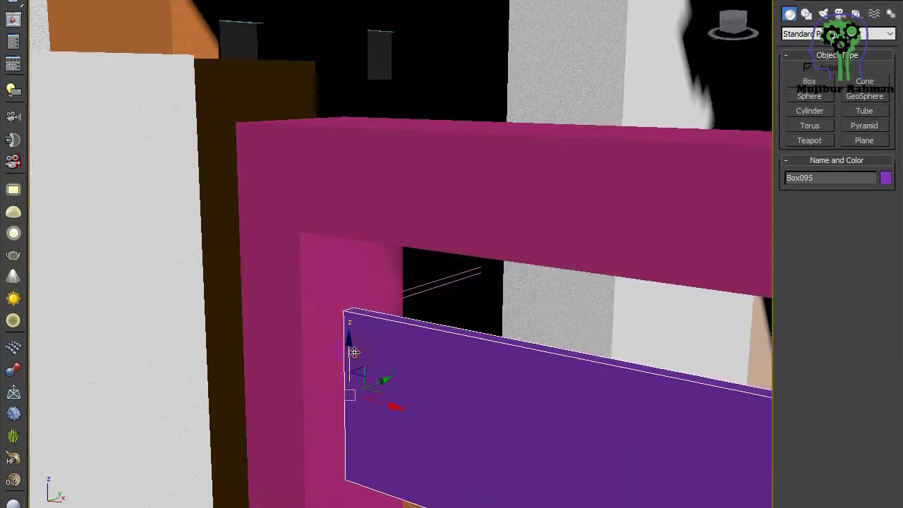
Copy the gate slat upward and set the copy's length to 0.008' and height to 0.672'.
drag(354, 352, 353, 371)
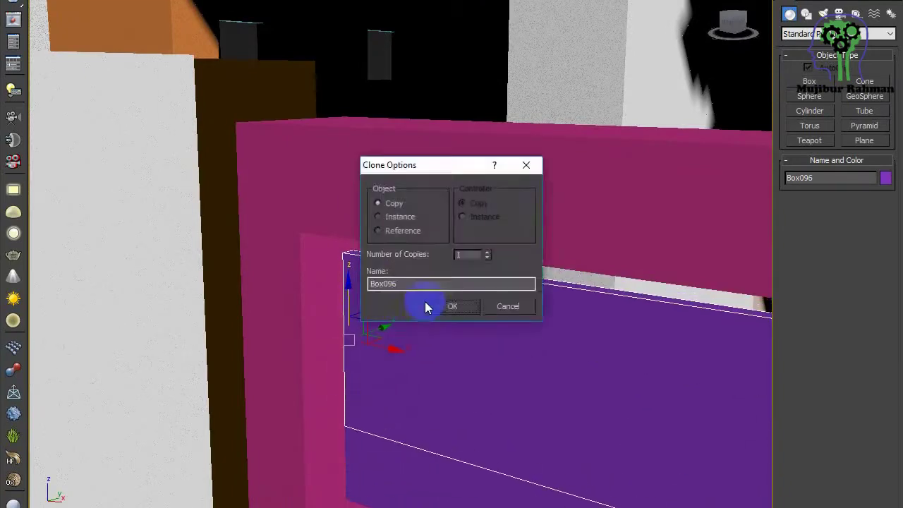
click(432, 306)
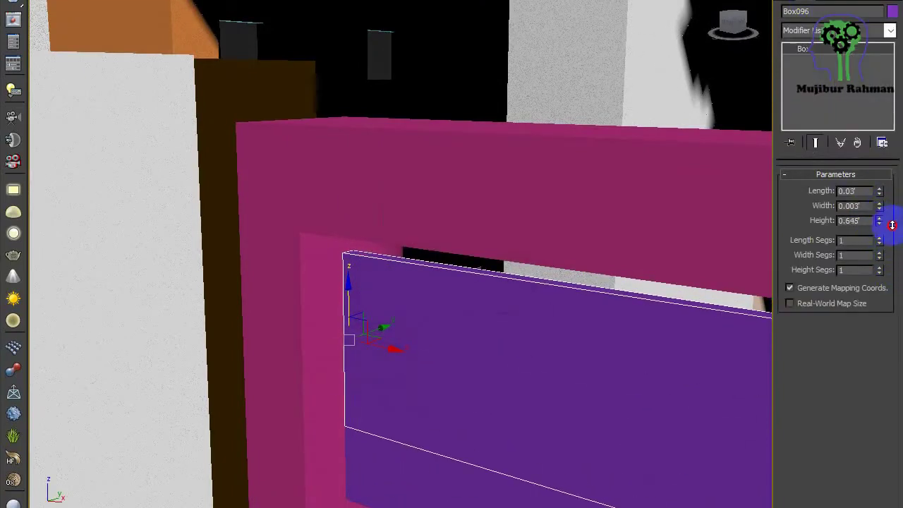
drag(893, 225, 890, 206)
drag(880, 192, 887, 212)
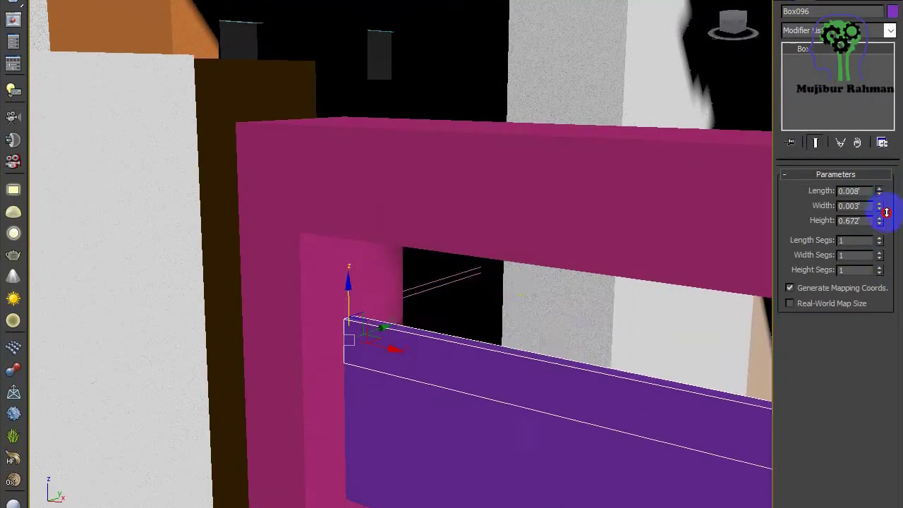
Select the wide and narrow slats together and copy them repeatedly down the gate frame.
scroll(429, 407, down, 3)
ctrl+click(503, 337)
scroll(503, 338, down, 3)
middle_drag(621, 360, 370, 244)
scroll(369, 243, up, 2)
shift+drag(367, 213, 379, 377)
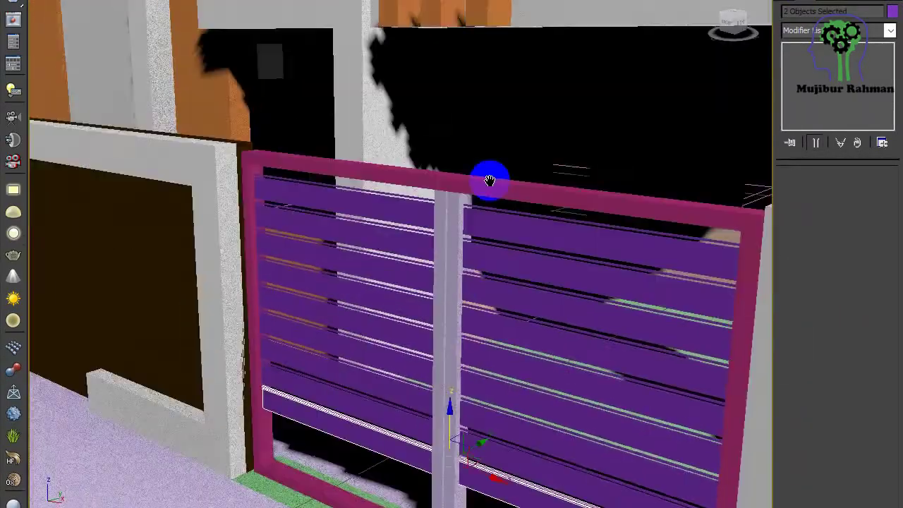
Copy the wide and narrow slat pair once more downward to fill the lower part of the gate frame.
scroll(440, 262, up, 4)
shift+drag(456, 341, 455, 331)
click(458, 303)
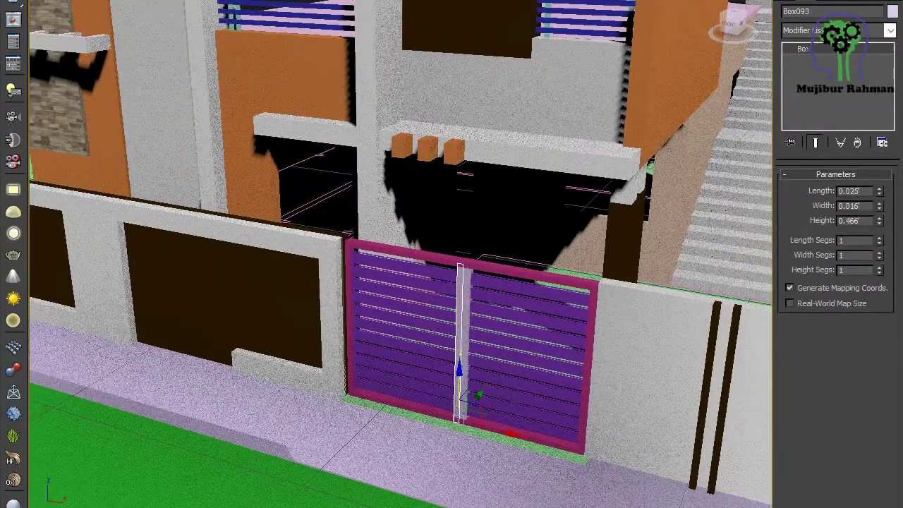
Set an unused V-Ray material's diffuse colour to dark blue and assign it to the gate frame as 03 - DefaultCF.
key(m)
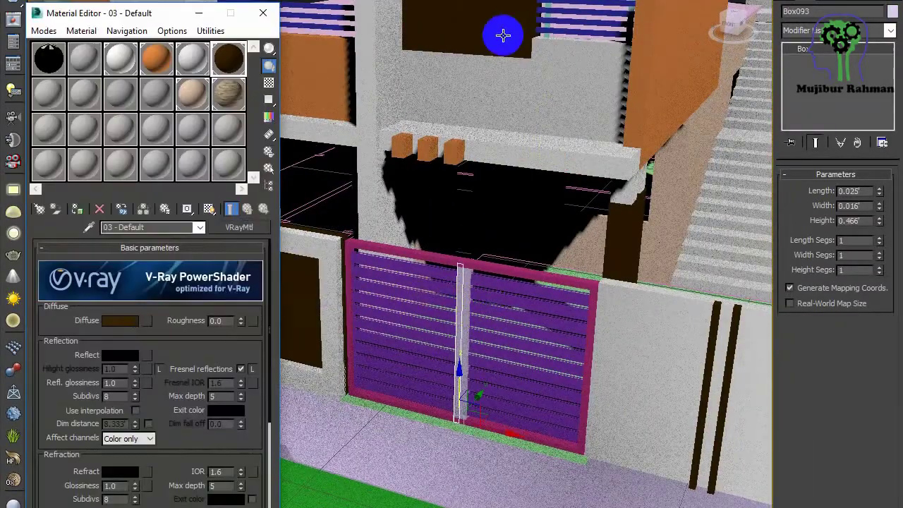
click(120, 320)
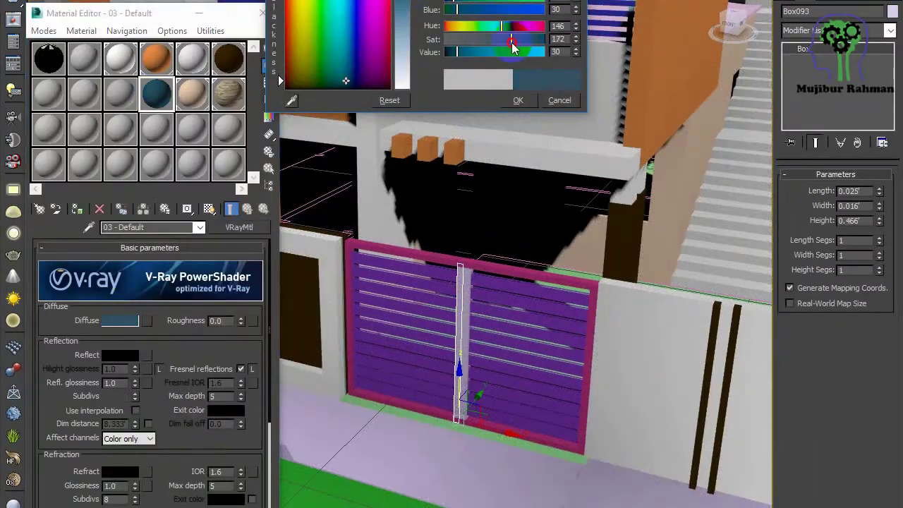
click(516, 97)
click(482, 264)
click(78, 210)
click(418, 268)
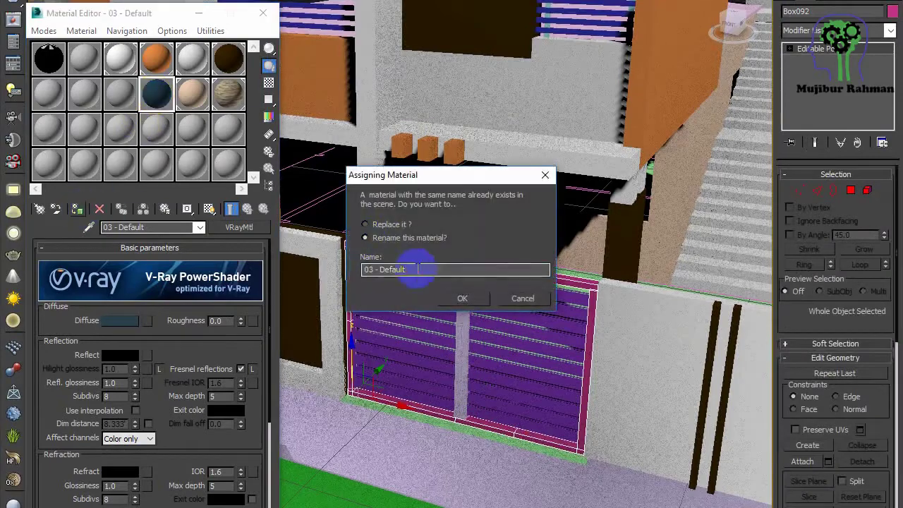
text(CF)
click(463, 299)
Assign a grey V-Ray material renamed 03 - DefaultH to the wide gate slats.
click(445, 460)
click(120, 320)
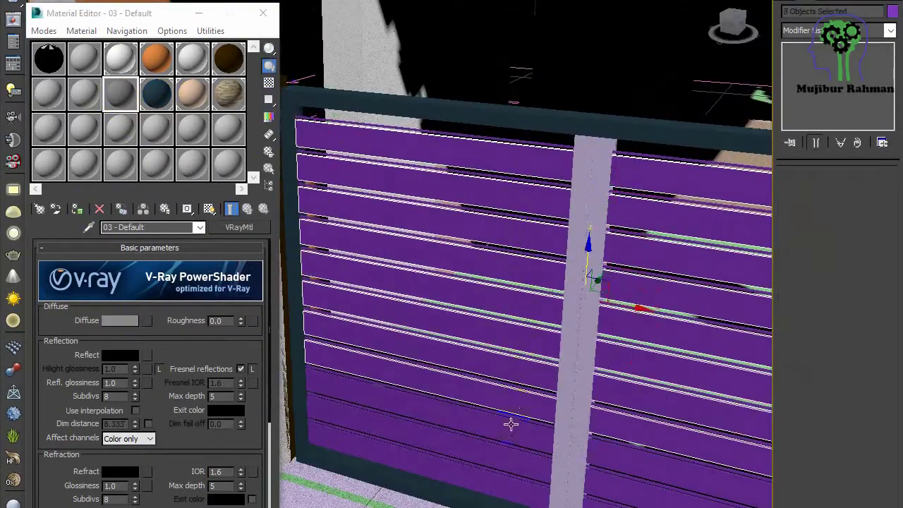
click(77, 210)
click(426, 266)
text(H)
click(463, 298)
Select the narrow strips between the wide gate slats and give them the same grey material.
click(522, 141)
click(561, 149)
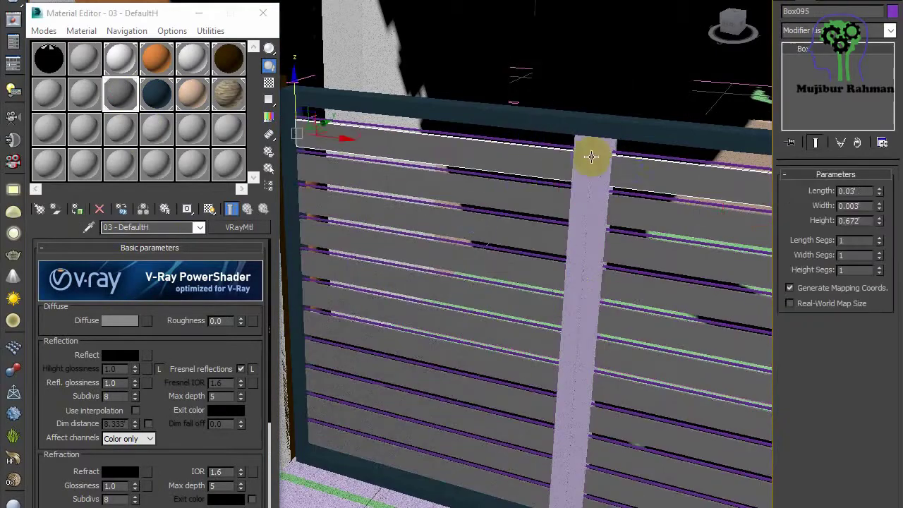
click(565, 184)
scroll(567, 157, up, 5)
ctrl+click(567, 156)
ctrl+click(534, 425)
scroll(526, 425, down, 1)
middle_drag(487, 432, 408, 200)
ctrl+click(468, 433)
ctrl+click(515, 319)
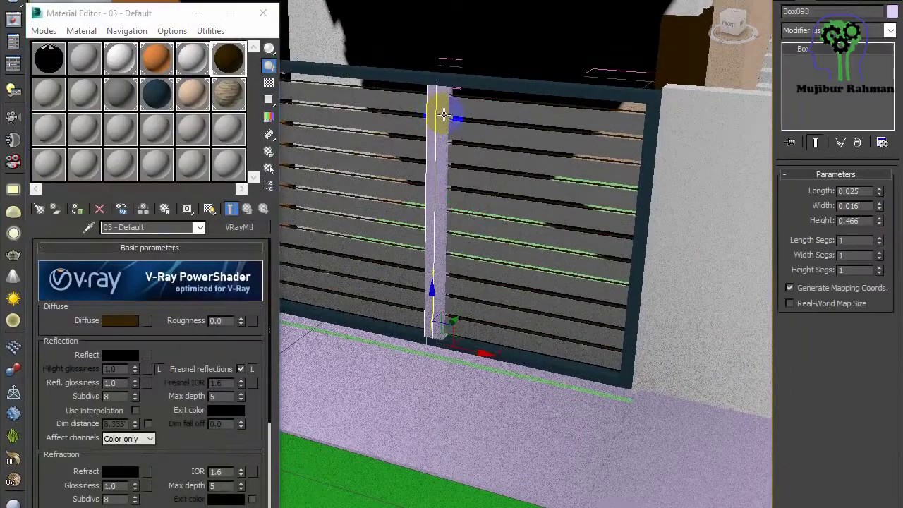
Apply the gate frame's dark blue material to the two middle uprights.
click(277, 273)
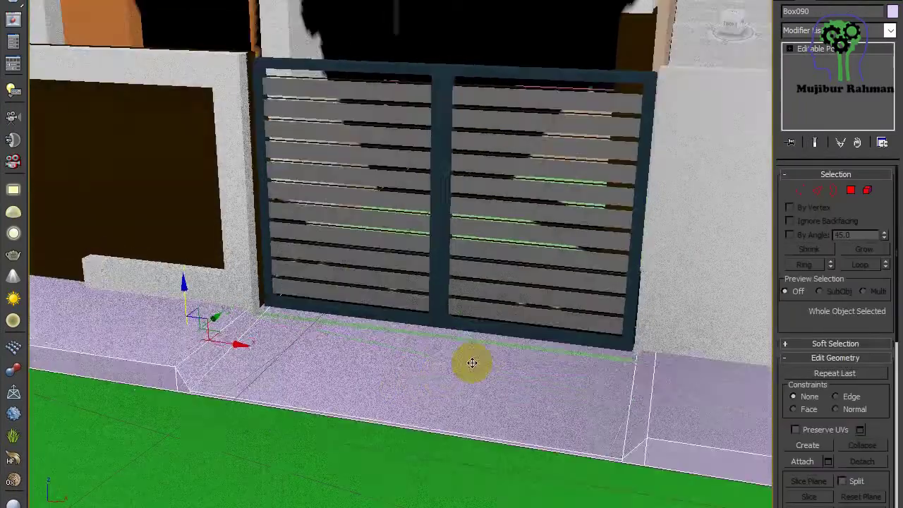
scroll(485, 346, down, 6)
scroll(471, 300, up, 6)
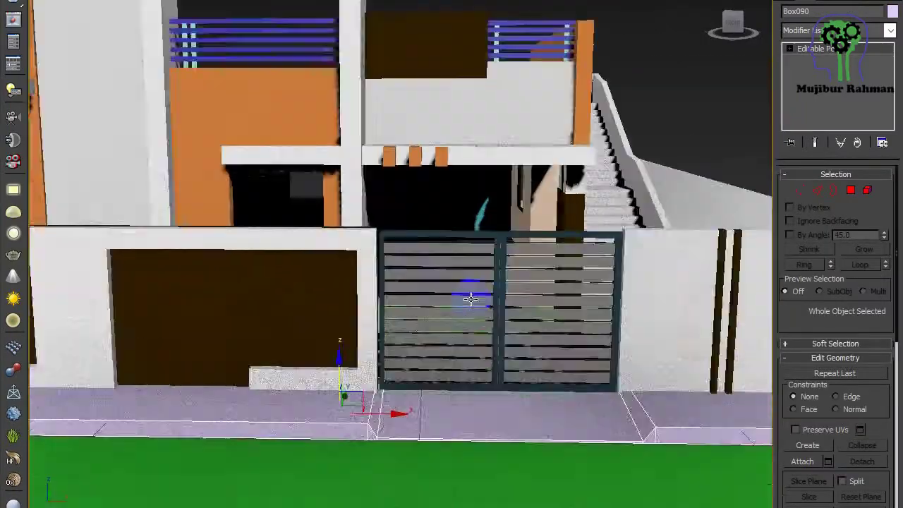
Select all the gate parts in the Top view and group them as GATE.
key(alt+w)
scroll(240, 175, up, 8)
scroll(240, 182, down, 2)
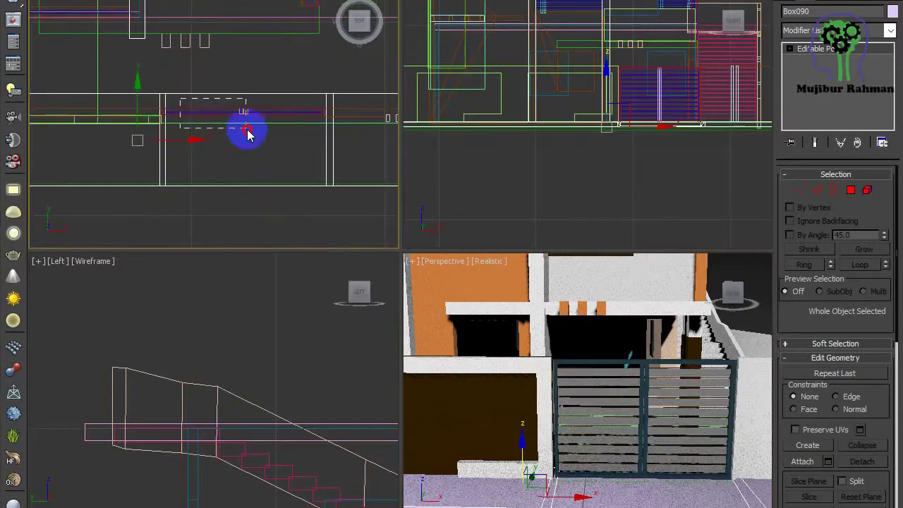
click(317, 124)
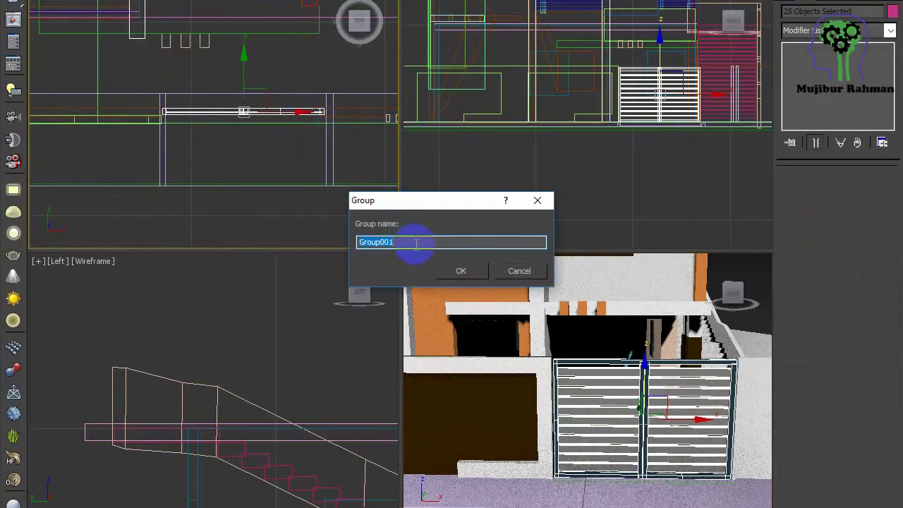
text(GATE)
key(Return)
scroll(611, 393, down, 4)
middle_drag(612, 392, 644, 395)
click(550, 350)
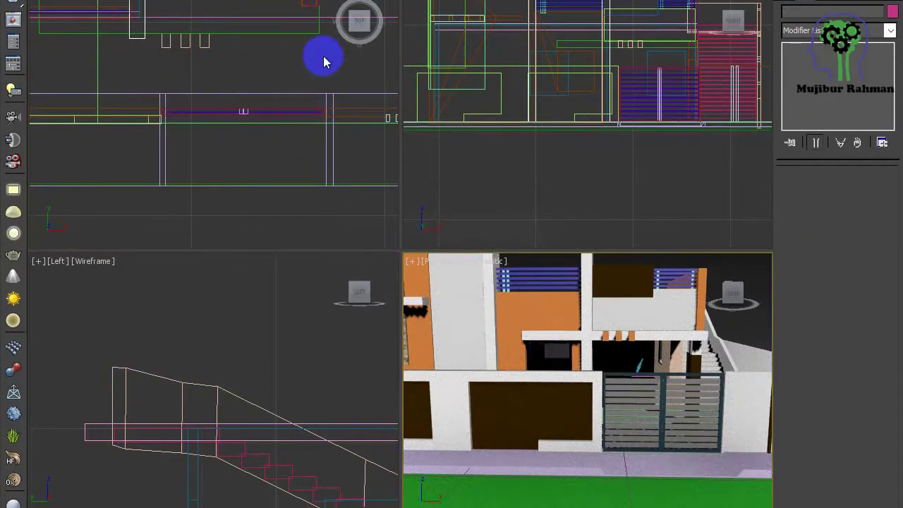
Apply the dark blue 03 - DefaultCF material to the railing above the orange balcony wall.
scroll(536, 358, up, 2)
key(alt+w)
scroll(270, 45, up, 3)
middle_drag(270, 45, 201, 88)
drag(177, 67, 243, 169)
key(m)
click(151, 100)
click(77, 210)
click(262, 21)
Apply the dark blue 03 - DefaultCF material to the bars and posts of the railing beside the brown panel.
middle_drag(412, 200, 42, 147)
scroll(416, 36, up, 1)
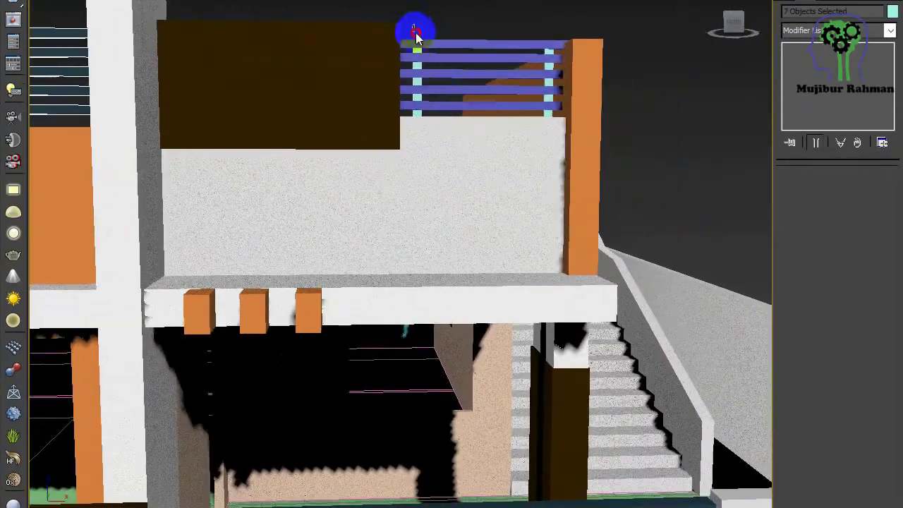
ctrl+click(550, 80)
key(m)
click(77, 210)
click(262, 12)
click(393, 26)
scroll(424, 81, down, 5)
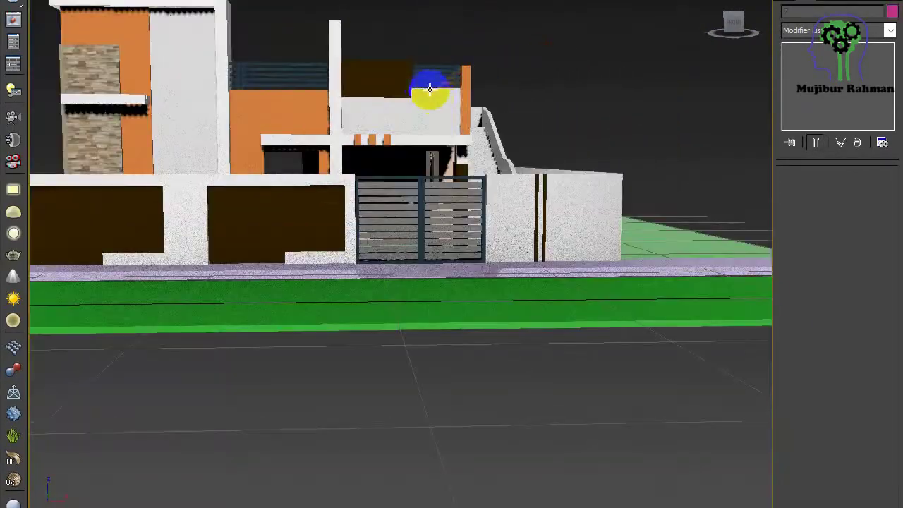
Copy the grey 03 - DefaultH material to another sample slot and change the copy's diffuse colour to black.
alt+middle_drag(454, 148, 420, 154)
scroll(419, 154, up, 5)
key(m)
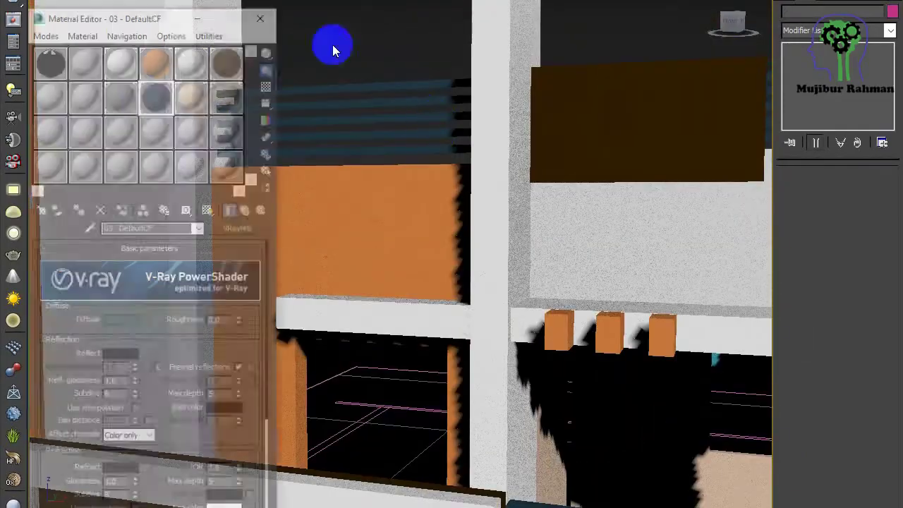
click(83, 95)
drag(121, 95, 87, 95)
click(128, 322)
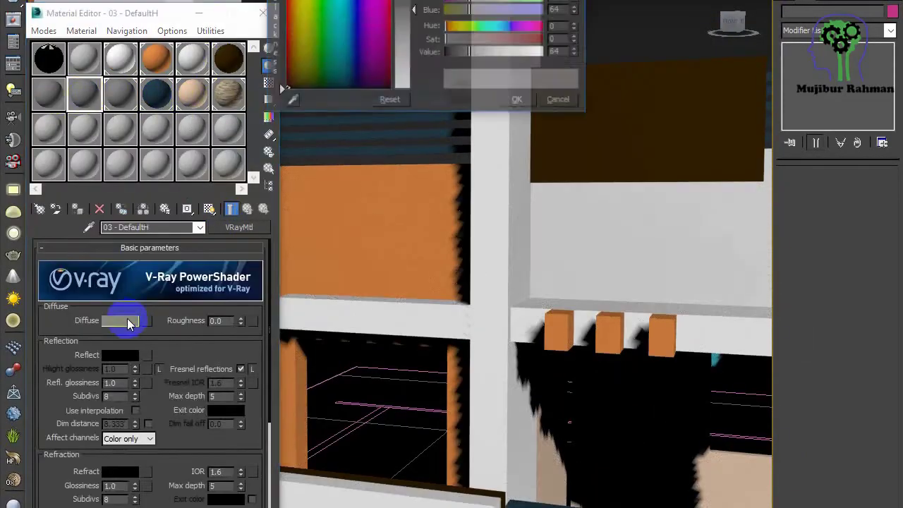
drag(495, 52, 446, 52)
click(518, 99)
Assign the black material to the railing above the orange balcony wall, renaming it 03 - DefaultHS.
scroll(412, 134, up, 3)
click(353, 107)
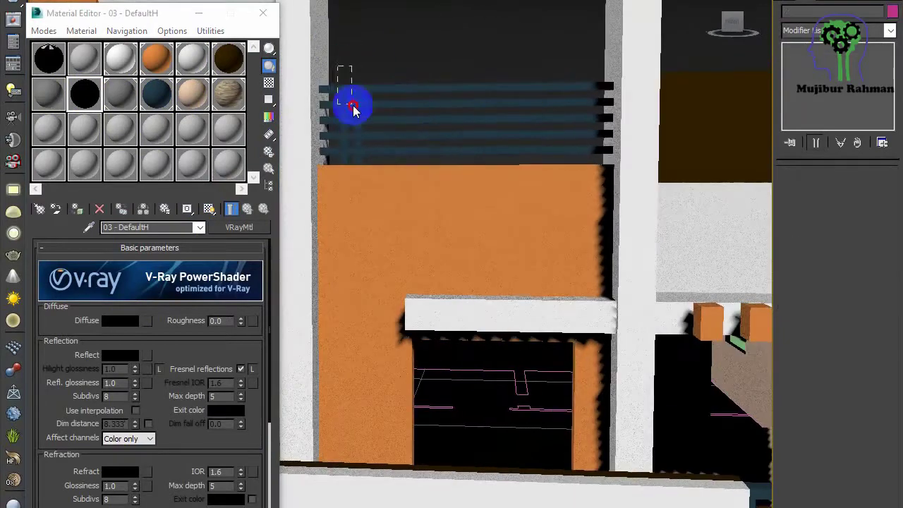
click(78, 209)
click(395, 237)
text(S)
click(458, 298)
click(487, 53)
Apply the black 03 - DefaultHS material to the railing beside the brown panel.
scroll(551, 135, down, 5)
middle_drag(550, 135, 214, 171)
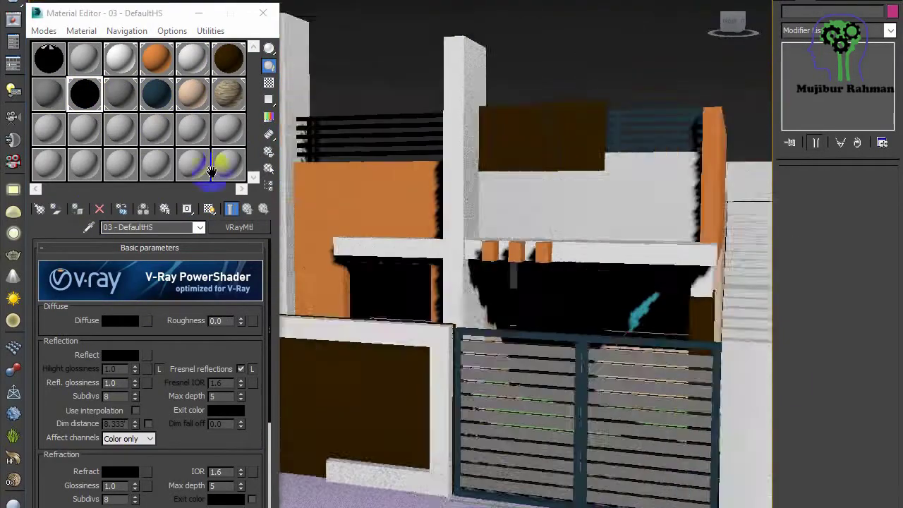
scroll(433, 109, up, 4)
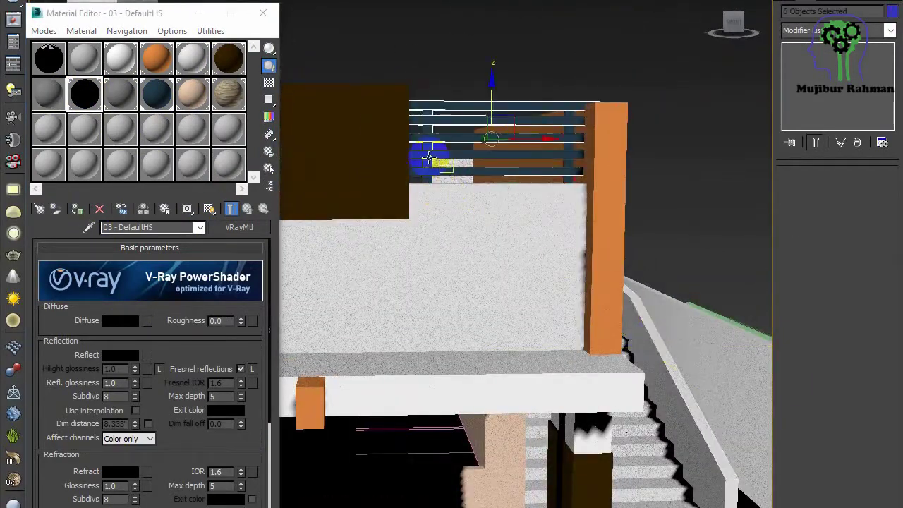
click(77, 209)
click(262, 13)
click(487, 47)
Select the road slab and add a Bitmap map to the diffuse channel of a spare grey material.
scroll(548, 142, down, 6)
alt+middle_drag(577, 202, 402, 257)
click(349, 449)
key(m)
click(49, 97)
click(148, 323)
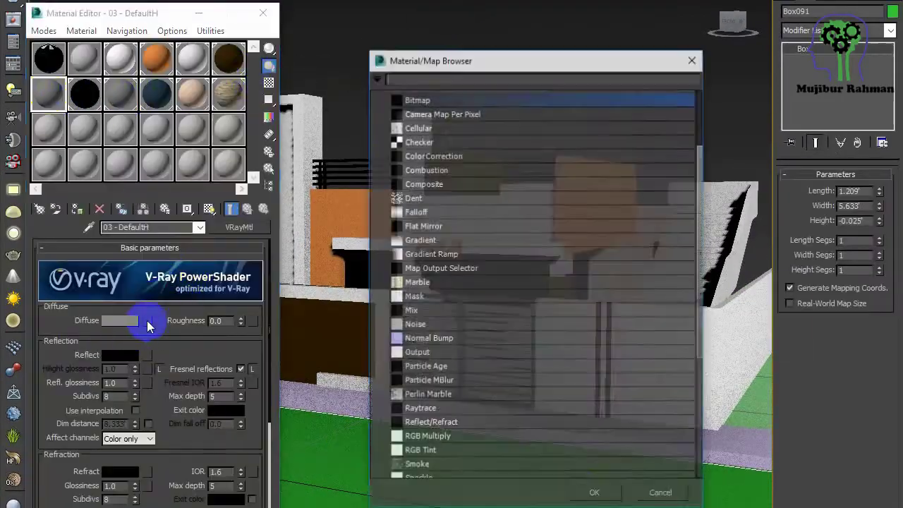
double_click(417, 100)
Load track7RoadSidecollider.jpg from the Rood texture folder as the diffuse bitmap.
scroll(496, 90, down, 4)
scroll(496, 91, down, 3)
click(496, 90)
key(BackSpace)
scroll(206, 18, down, 5)
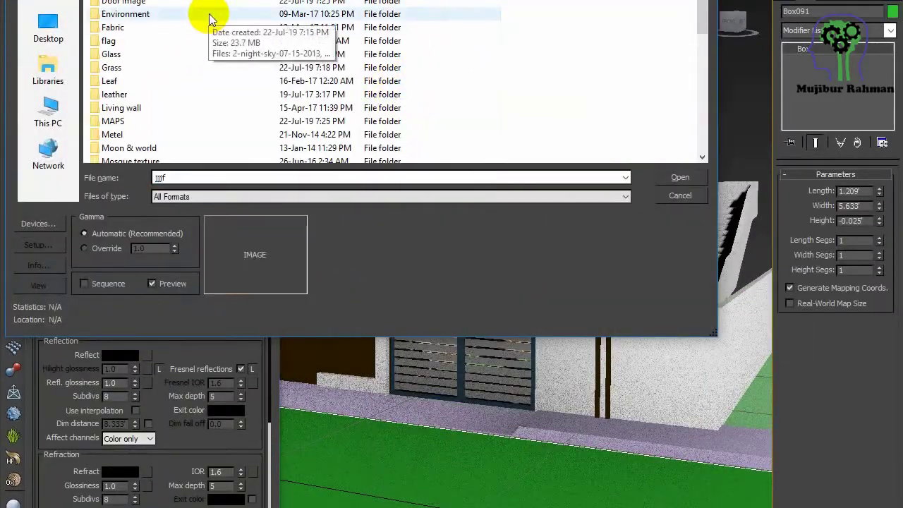
double_click(186, 94)
click(118, 27)
double_click(118, 26)
scroll(397, 75, down, 3)
click(249, 121)
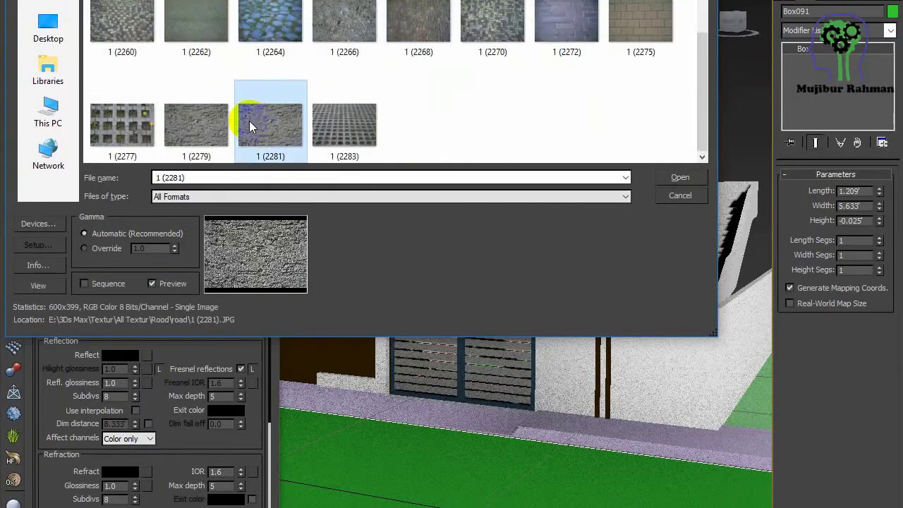
key(BackSpace)
click(273, 105)
click(680, 178)
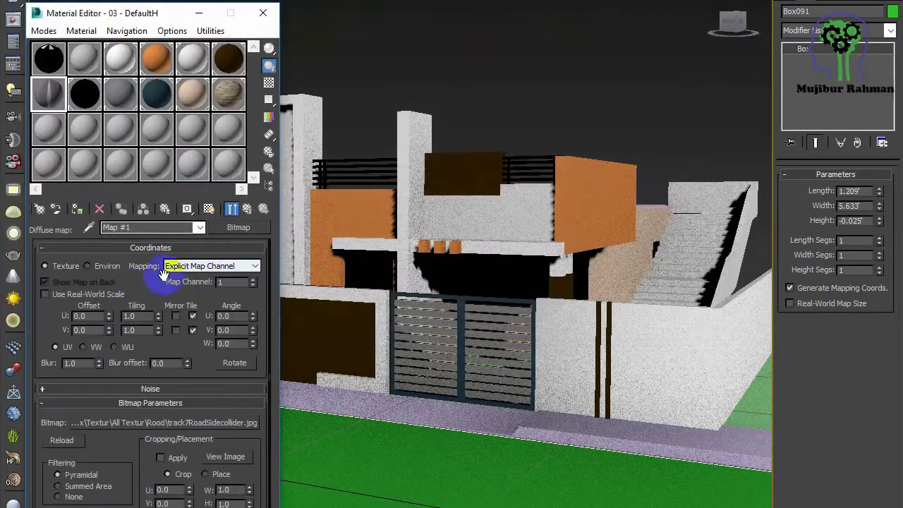
Assign the road material to the slab as 03 - DefaultHD and display its texture in the viewport.
click(80, 212)
click(379, 238)
click(428, 274)
text(D)
click(464, 298)
scroll(466, 344, down, 5)
click(209, 210)
alt+middle_drag(431, 324, 456, 379)
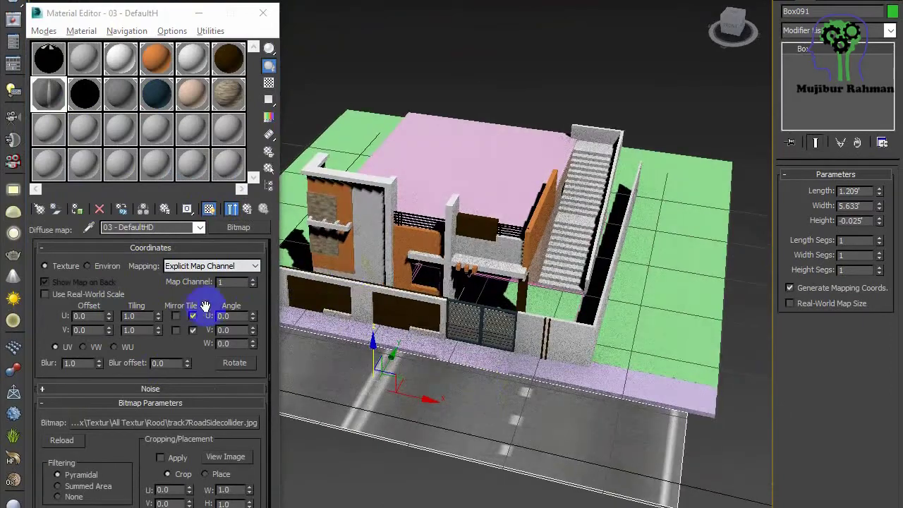
Resize the road slab to about 6.2' long, 1.183' wide and 0.033' high, and rotate it to run along the pavement.
drag(152, 13, 39, 56)
scroll(422, 363, down, 3)
middle_drag(422, 364, 484, 337)
drag(880, 207, 887, 254)
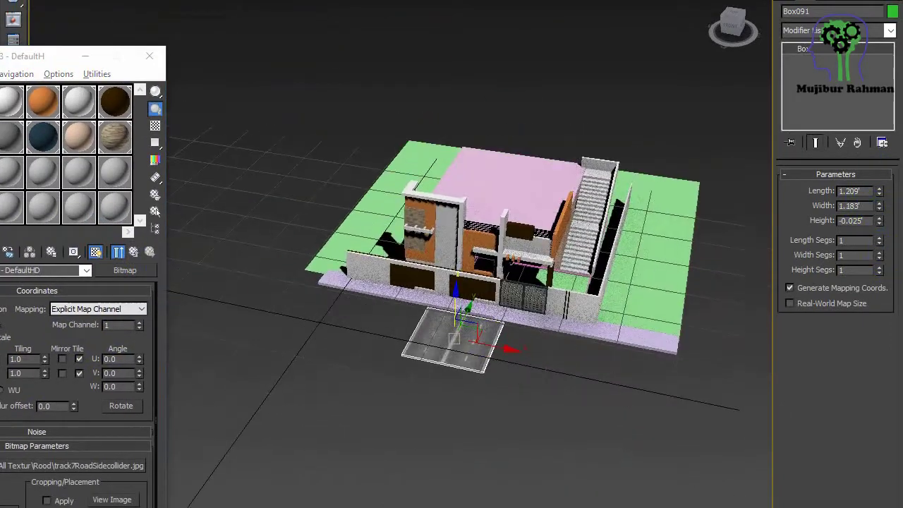
drag(883, 173, 883, 134)
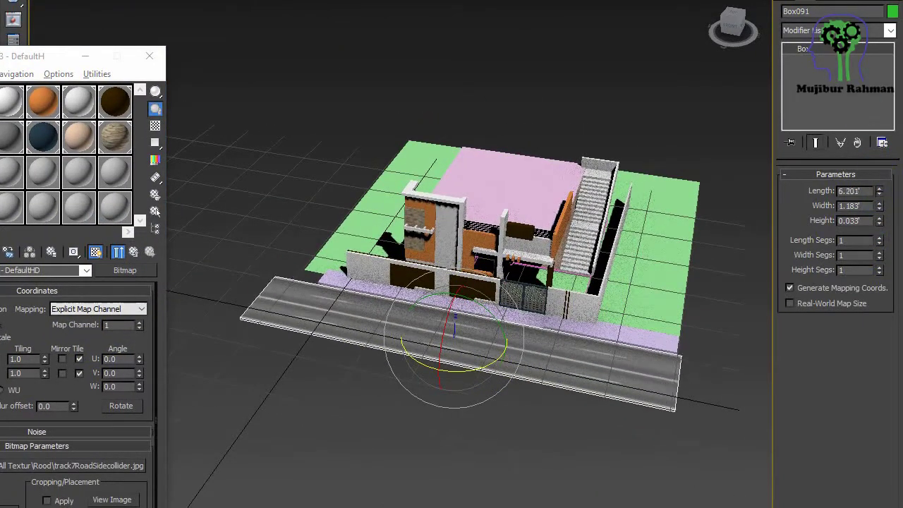
Set the road bitmap's V tiling to 3.5 and close the material settings.
drag(59, 62, 274, 8)
drag(259, 319, 262, 329)
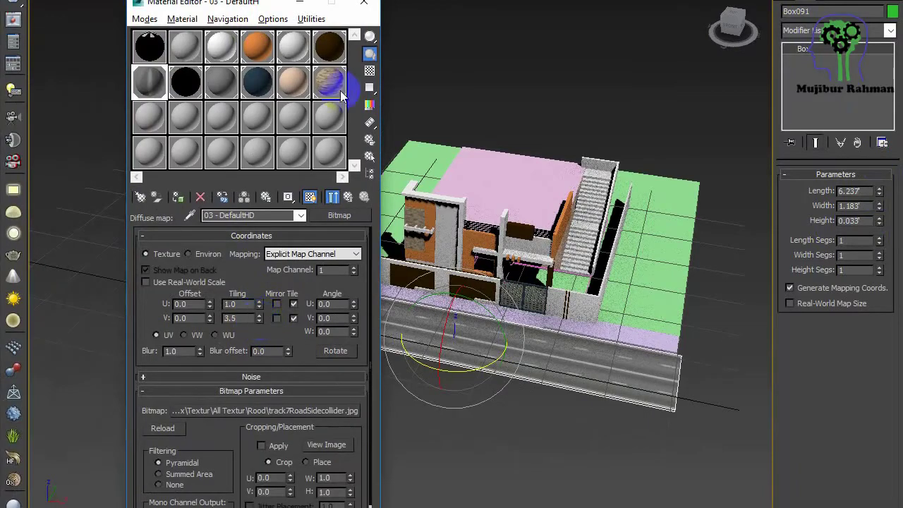
click(364, 2)
click(487, 92)
Examine the textured road and the house from several angles.
scroll(496, 335, up, 3)
alt+middle_drag(497, 334, 441, 315)
scroll(405, 349, up, 4)
scroll(458, 439, down, 4)
scroll(441, 315, up, 3)
scroll(339, 223, down, 5)
alt+middle_drag(340, 223, 303, 275)
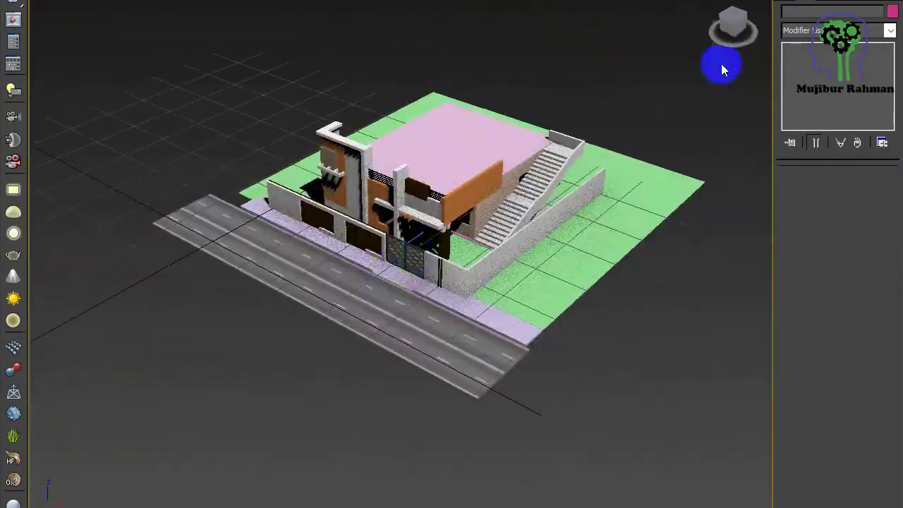
Place a VRaySun in front of the plot with its target on the house.
click(787, 1)
click(866, 98)
drag(119, 482, 414, 264)
click(484, 287)
Raise the VRaySun well above the ground so it lights the front of the house.
middle_drag(152, 459, 278, 384)
key(e)
drag(277, 361, 282, 156)
scroll(339, 230, down, 4)
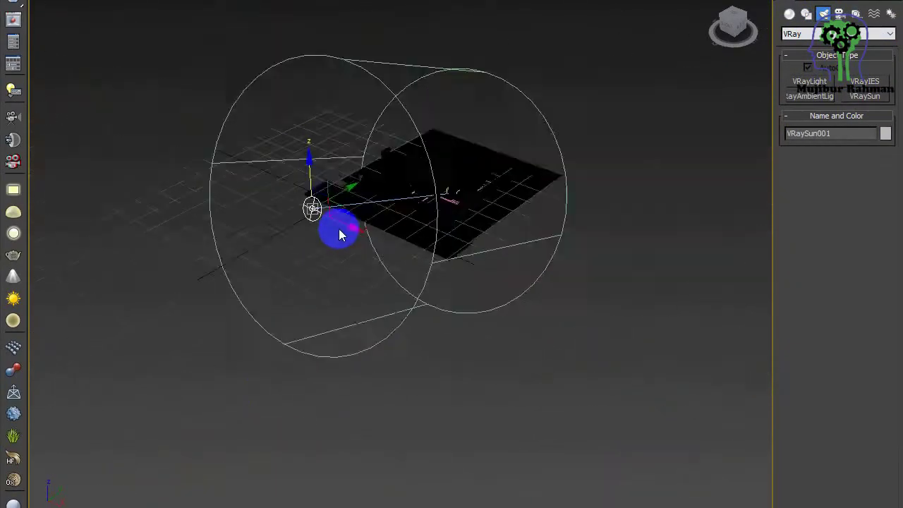
alt+middle_drag(339, 230, 432, 220)
scroll(384, 247, up, 3)
scroll(389, 256, down, 3)
click(389, 256)
scroll(388, 255, up, 5)
click(465, 261)
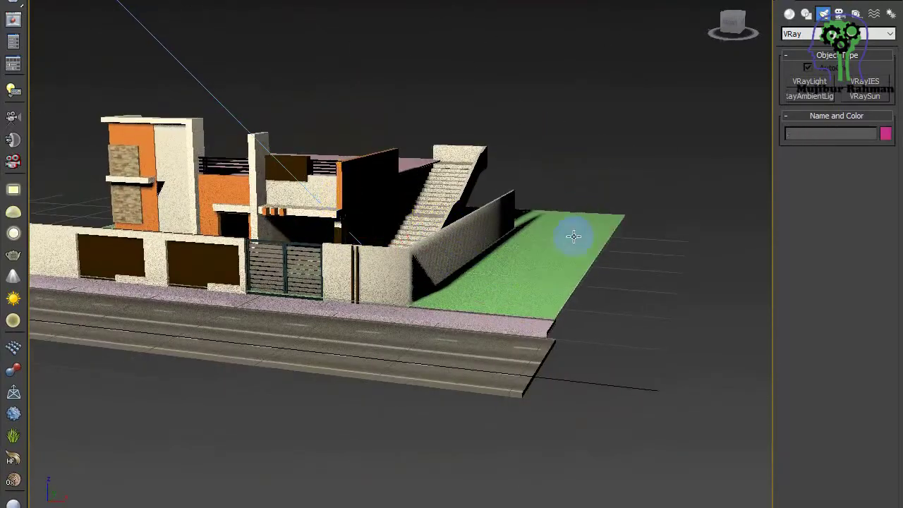
Create a V-Ray physical camera aimed at the house from the road side and frame the facade through it.
alt+middle_drag(573, 237, 583, 273)
click(840, 14)
drag(199, 484, 374, 286)
right_click(424, 291)
key(c)
middle_drag(426, 293, 712, 287)
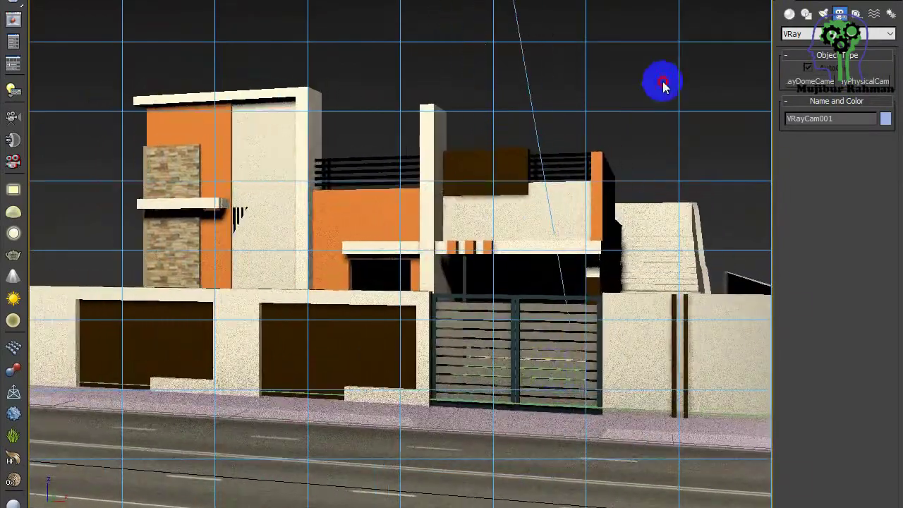
click(663, 84)
Move the VRaySun higher in the Left view and sideways in the Top view, and readjust the camera framing.
key(alt+w)
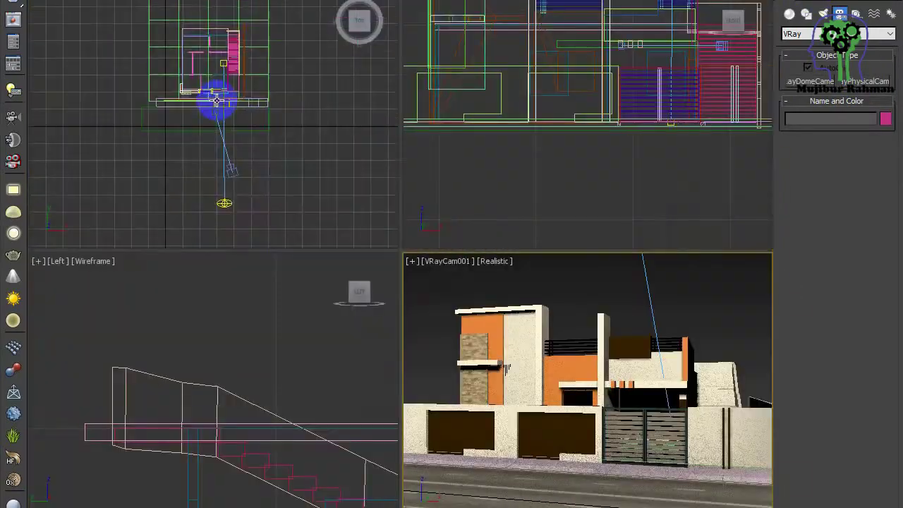
scroll(611, 160, down, 6)
scroll(232, 412, down, 10)
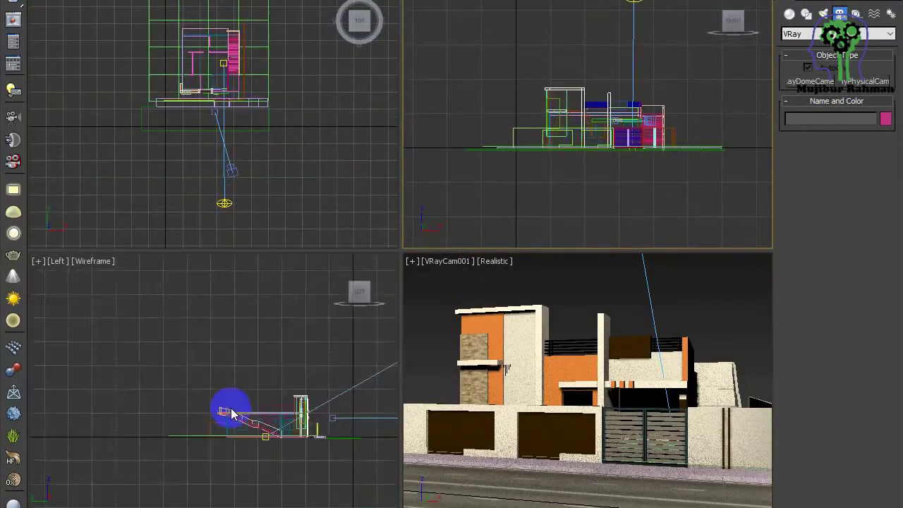
middle_drag(232, 412, 138, 431)
drag(296, 365, 274, 315)
drag(225, 182, 253, 151)
click(690, 328)
middle_drag(690, 335, 693, 324)
Set the render output size to 640x480 and the output file to HOME on the Desktop in JPEG format.
key(F10)
click(268, 224)
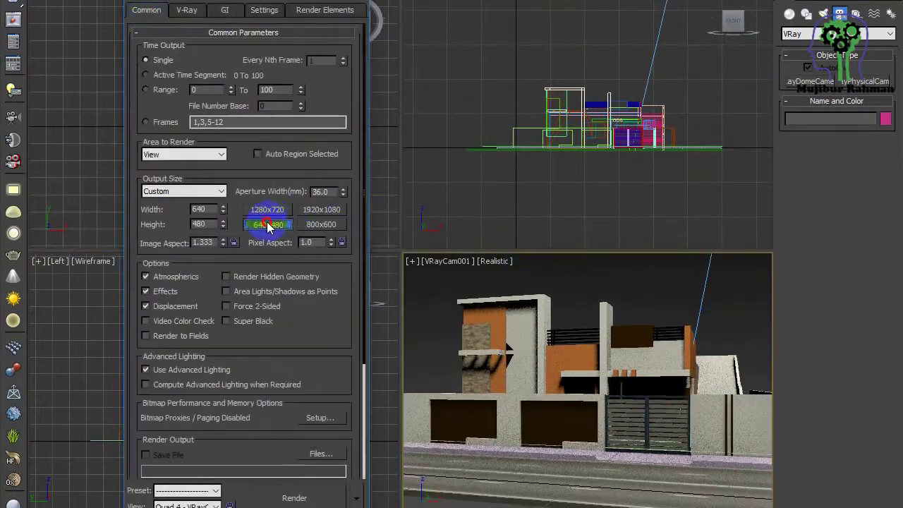
click(321, 454)
click(173, 134)
text(HOME)
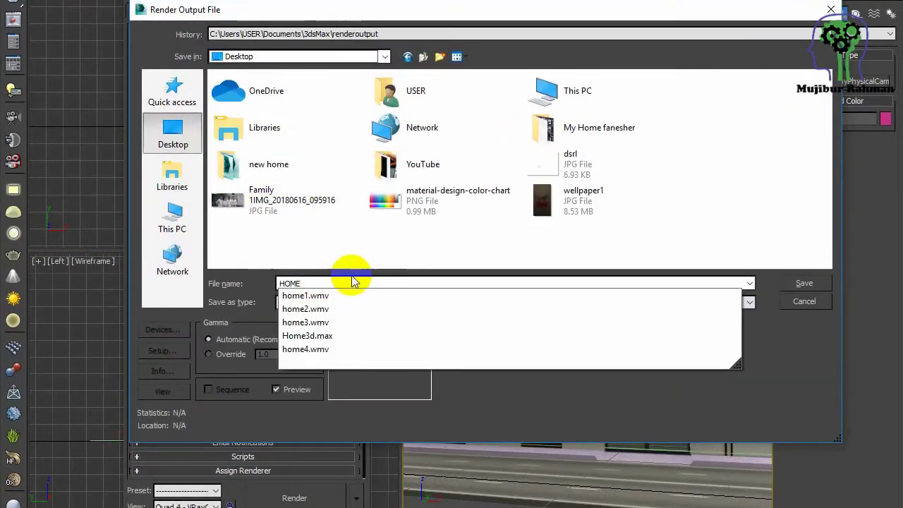
click(396, 302)
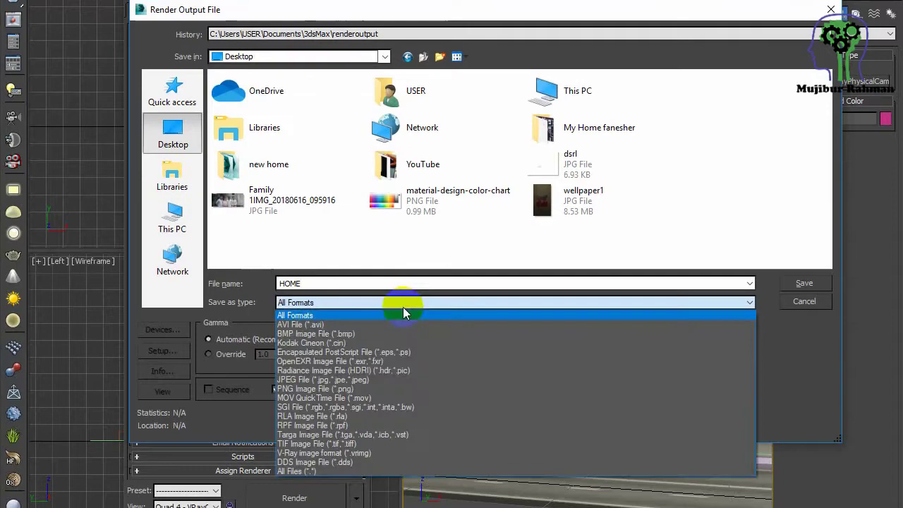
click(413, 380)
key(Return)
click(440, 307)
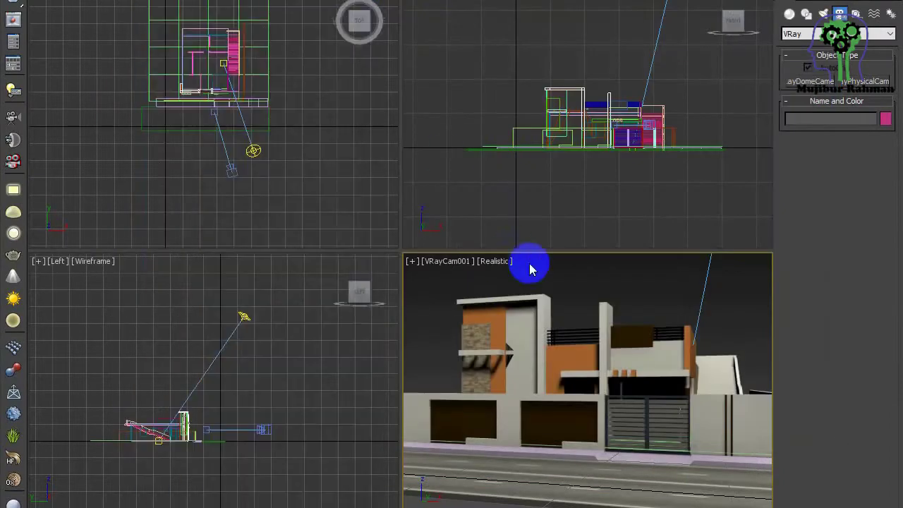
Maximize the camera view with safe frames on and run a test render of the house.
key(alt+w)
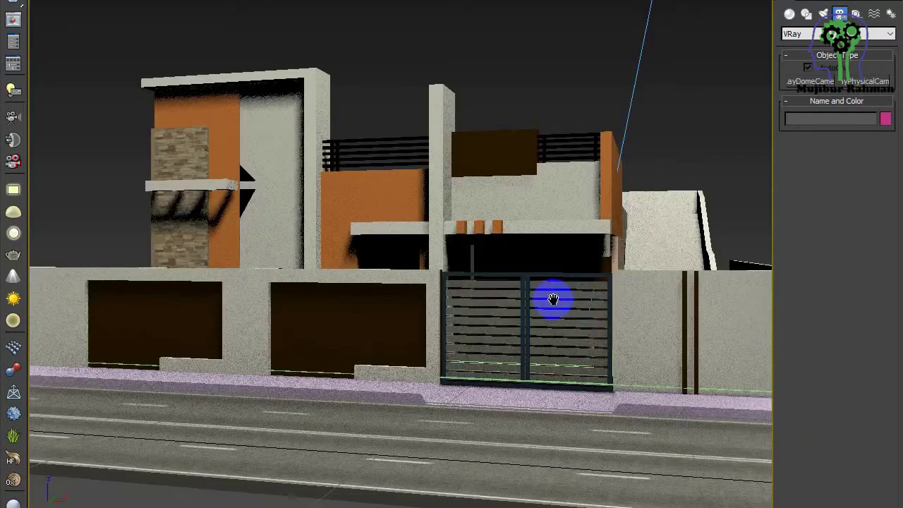
key(shift+f)
key(shift+q)
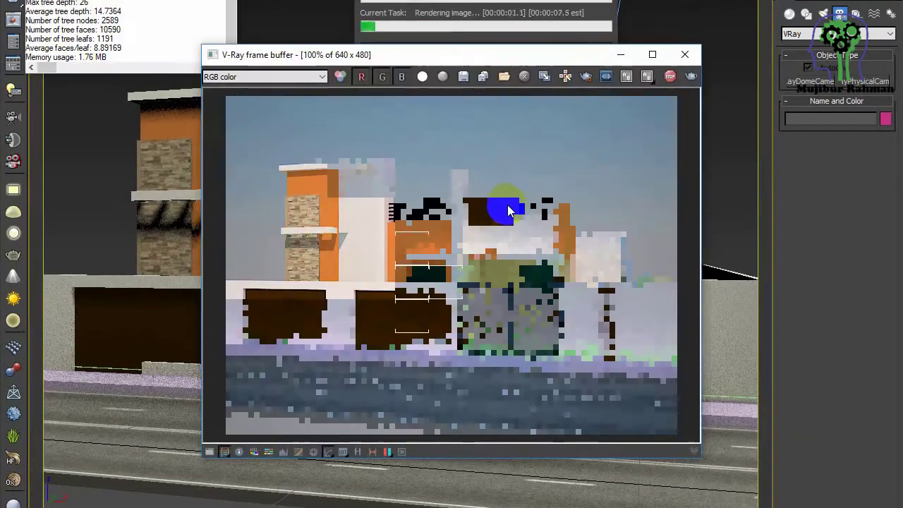
click(685, 55)
Set the output size to 1280x720 and reposition the V-Ray camera to view the house more from its side.
key(F10)
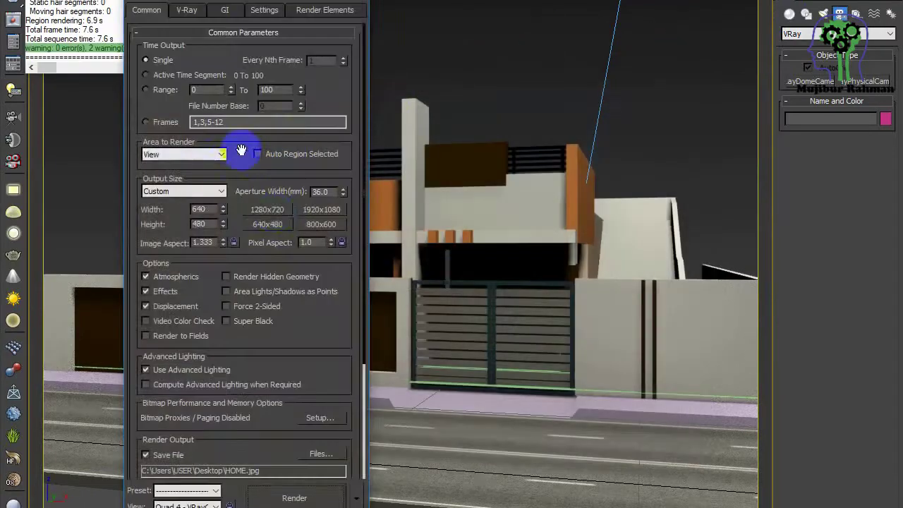
click(357, 6)
key(alt+w)
click(247, 177)
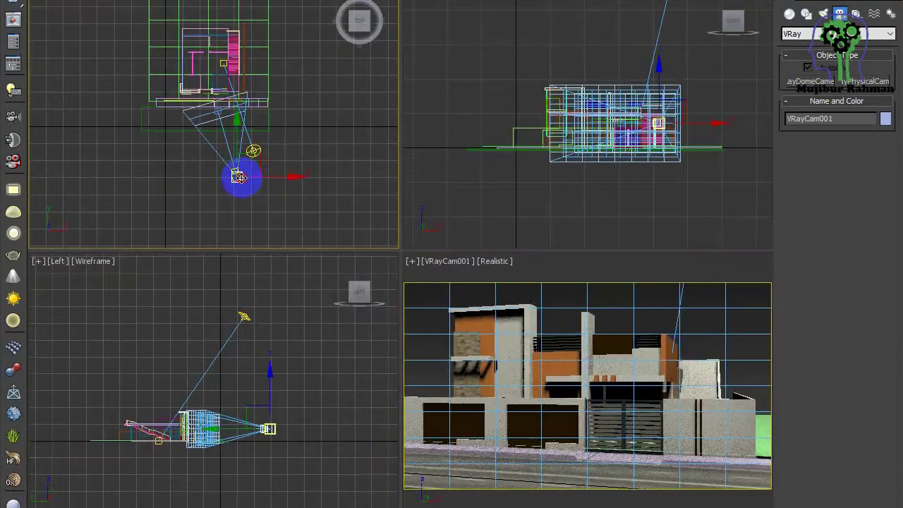
drag(254, 176, 251, 173)
mouse_move(514, 332)
middle_down()
mouse_move(482, 331)
mouse_move(501, 333)
middle_up()
drag(685, 122, 691, 93)
click(616, 290)
key(alt+w)
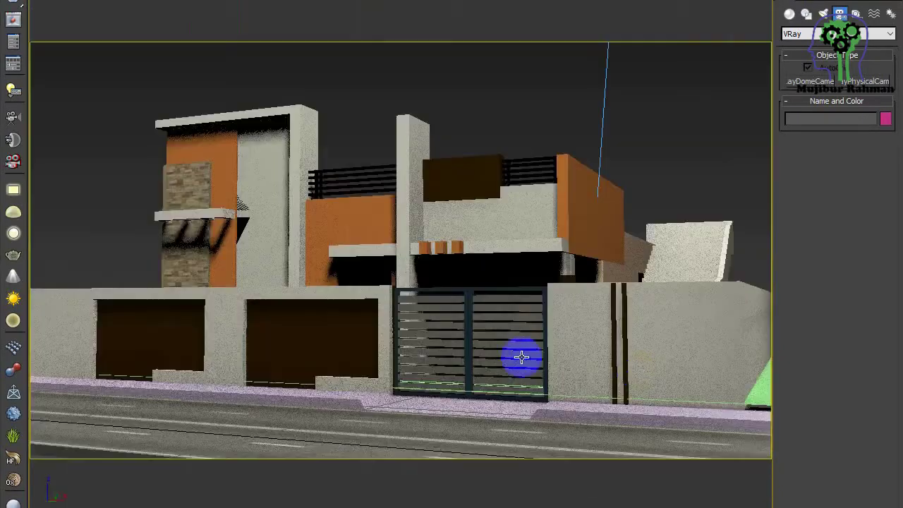
Adjust the camera framing of the facade and render it at 1280x720.
middle_drag(522, 358, 548, 372)
key(shift+q)
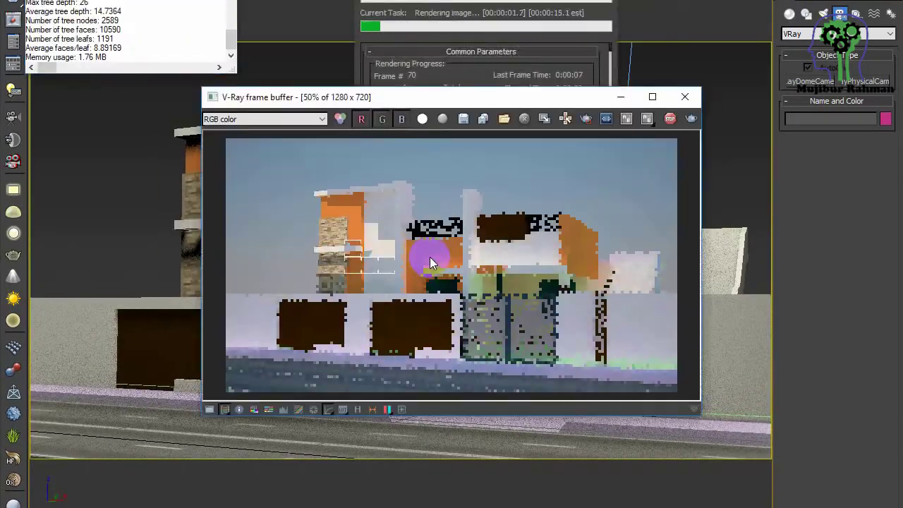
click(684, 96)
click(455, 311)
click(600, 205)
Pan the camera view to include the whole side boundary wall, render again and inspect the facade details up close.
middle_drag(551, 310, 626, 319)
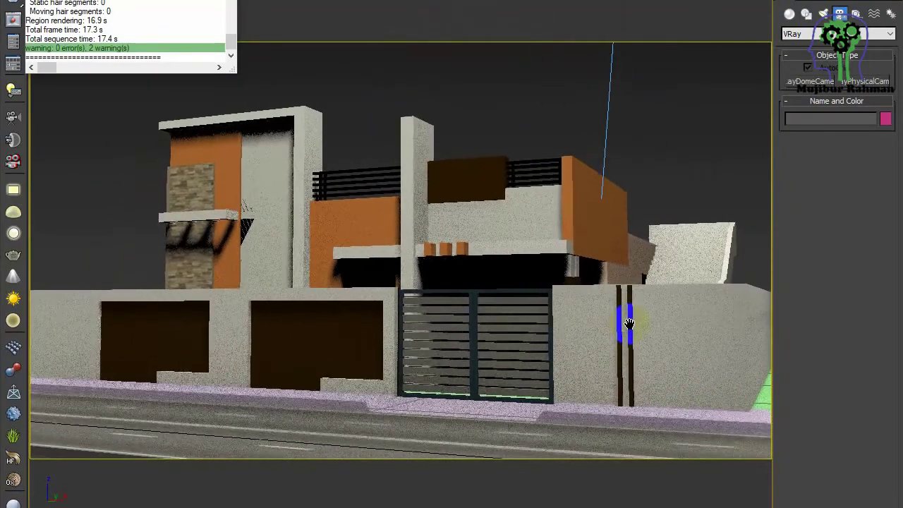
key(shift+q)
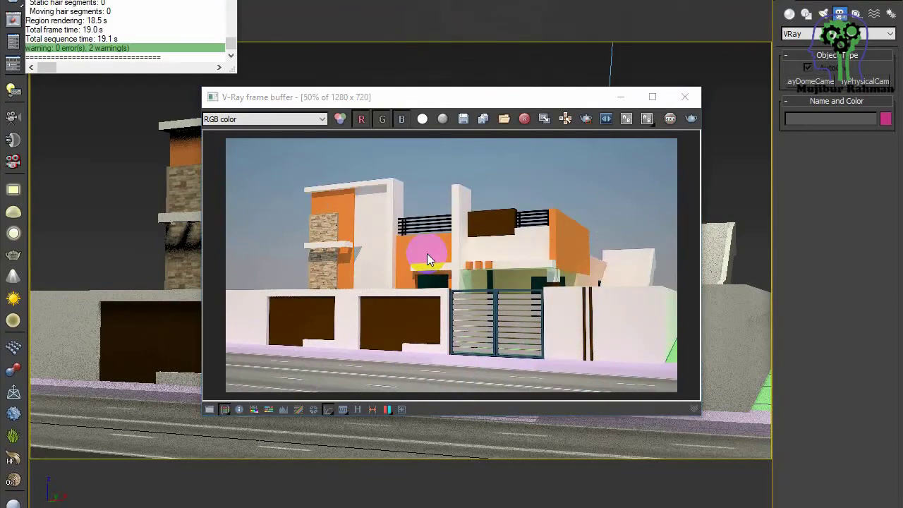
scroll(512, 315, up, 4)
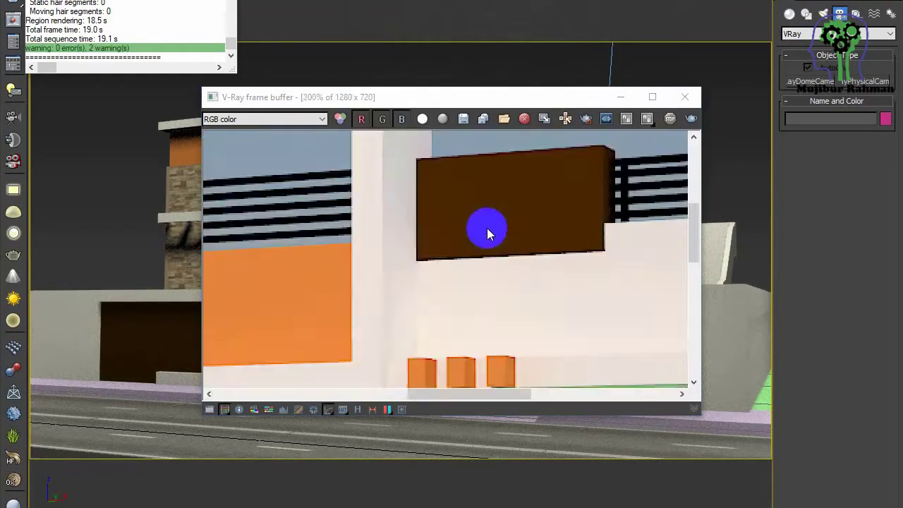
scroll(487, 228, down, 4)
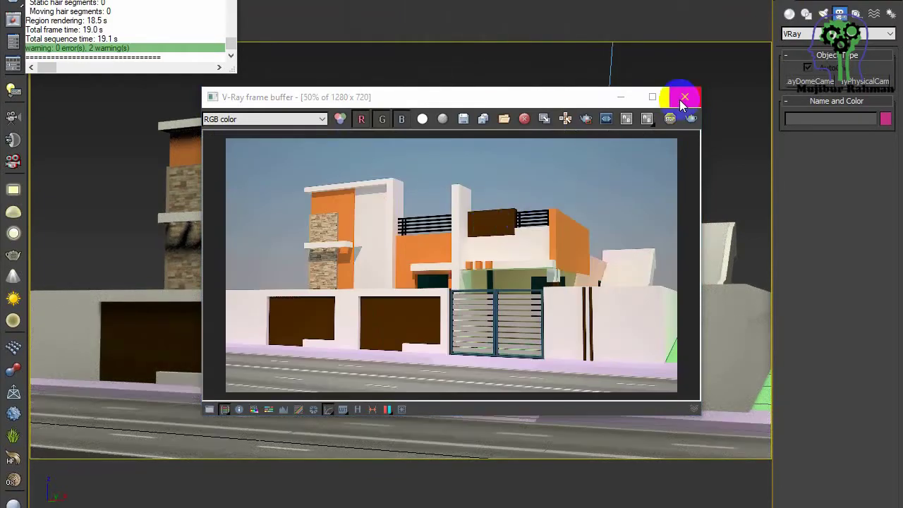
click(685, 97)
click(14, 3)
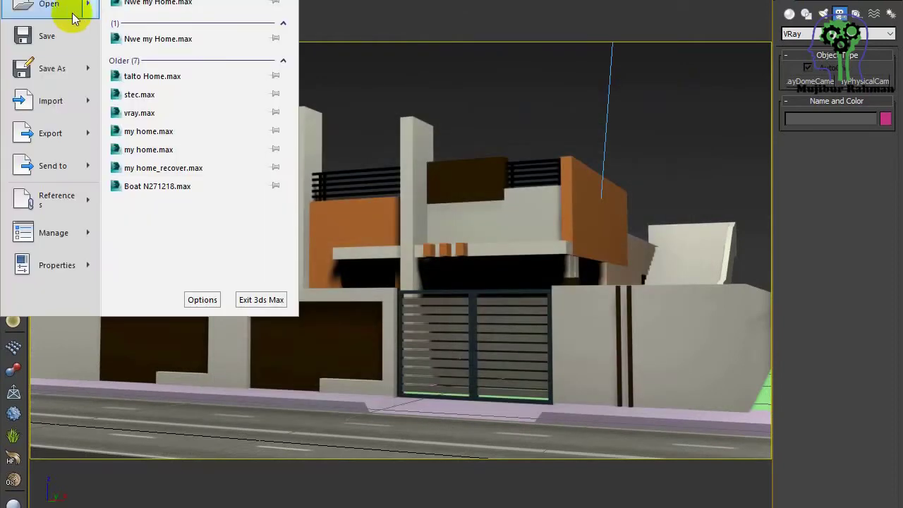
click(66, 10)
double_click(166, 155)
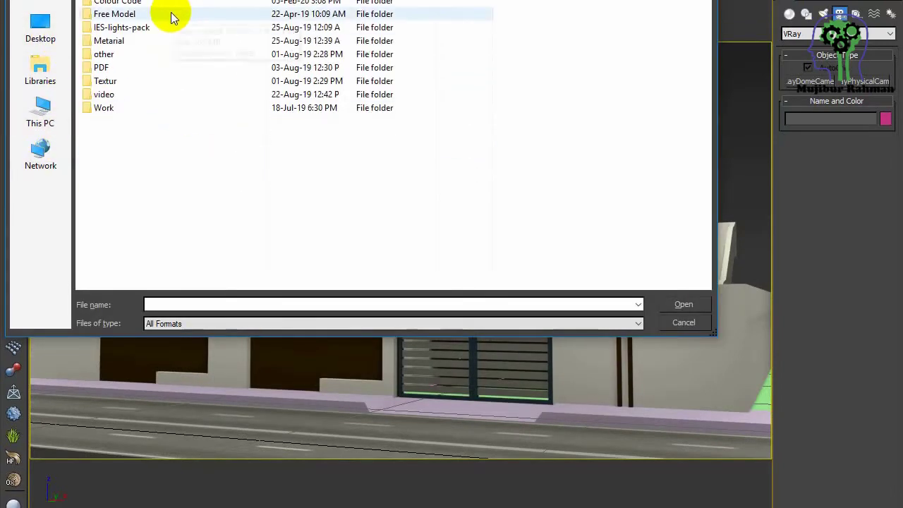
double_click(141, 108)
key(BackSpace)
key(Escape)
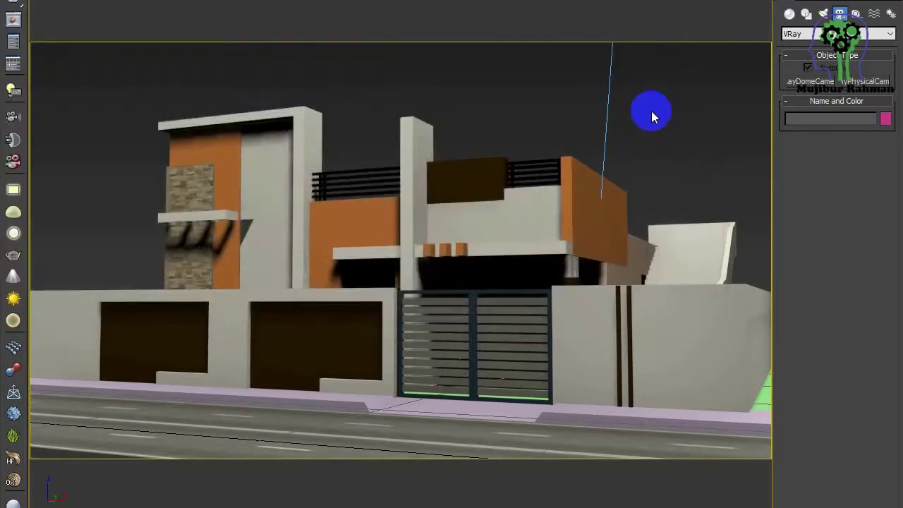
Try a render with the Progressive image sampler, overwriting HOME.jpg, and inspect the result.
key(F10)
click(187, 10)
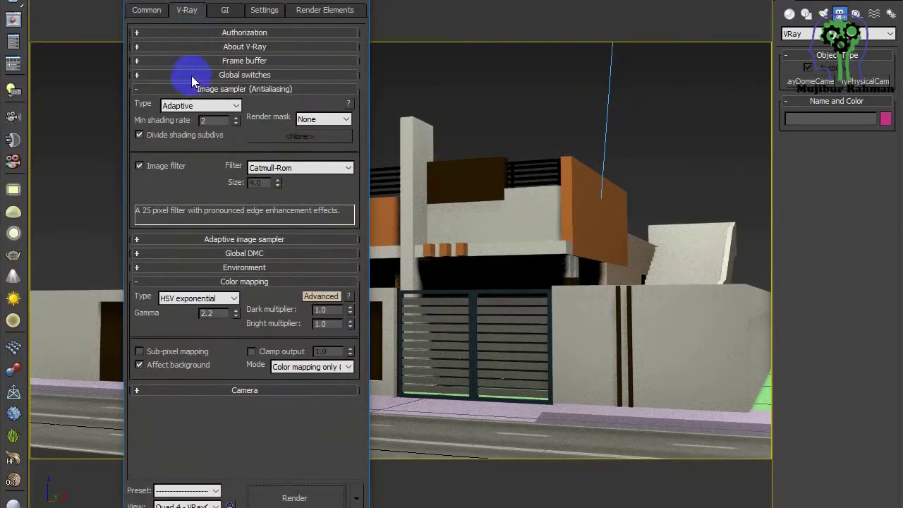
click(281, 503)
click(417, 261)
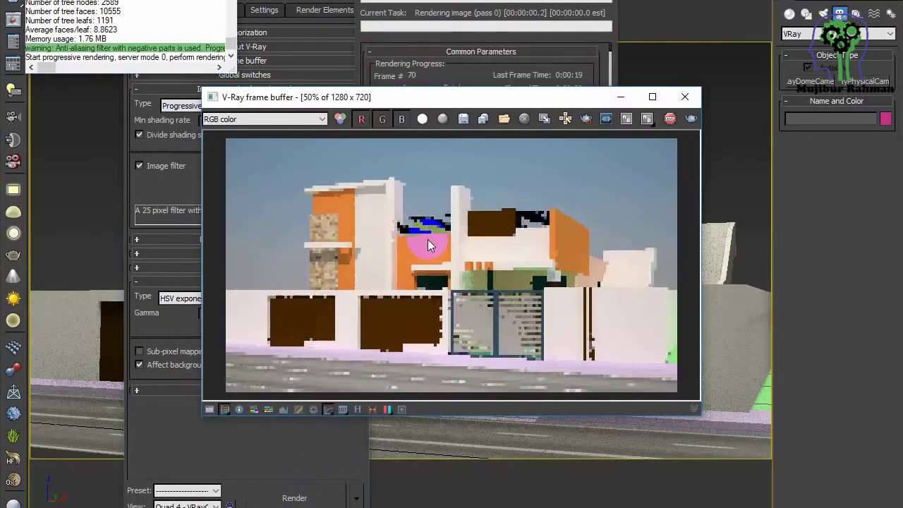
scroll(440, 295, up, 3)
scroll(441, 293, down, 3)
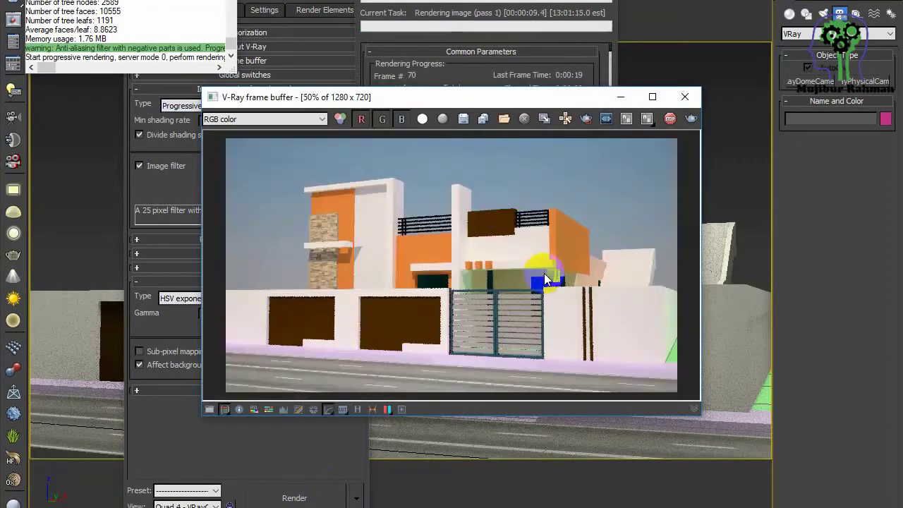
scroll(408, 225, up, 1)
click(684, 97)
Set the image sampler type to Adaptive and review the adaptive sampler, global switches and GI settings.
click(219, 106)
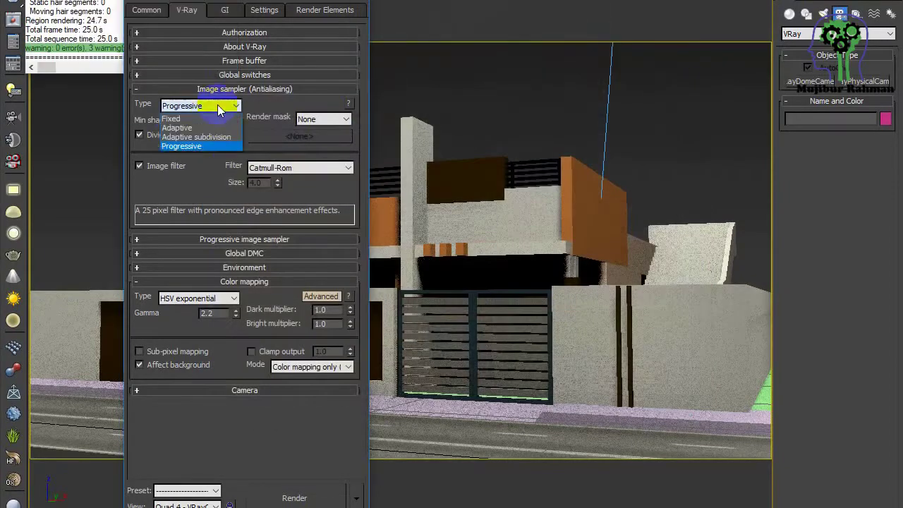
click(220, 240)
click(263, 74)
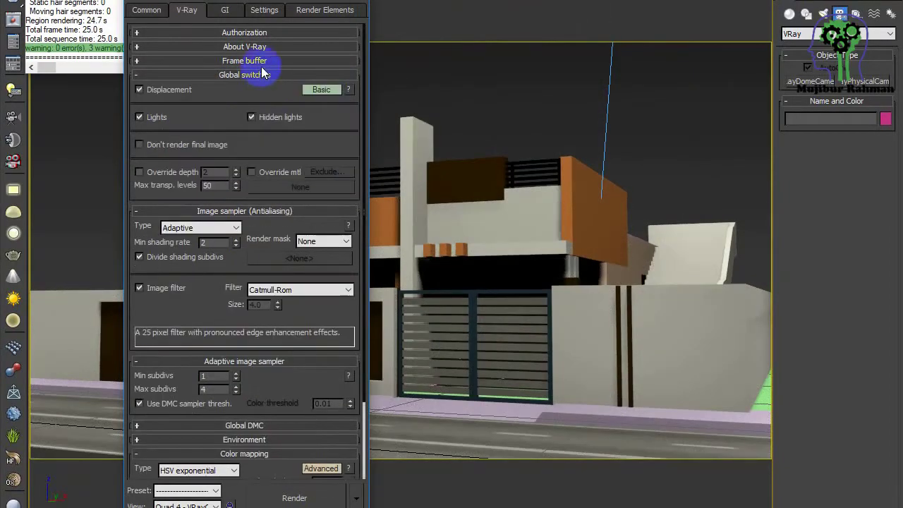
click(224, 10)
click(352, 1)
Render the camera view with the Adaptive sampler, overwriting HOME.jpg on the Desktop.
key(shift+q)
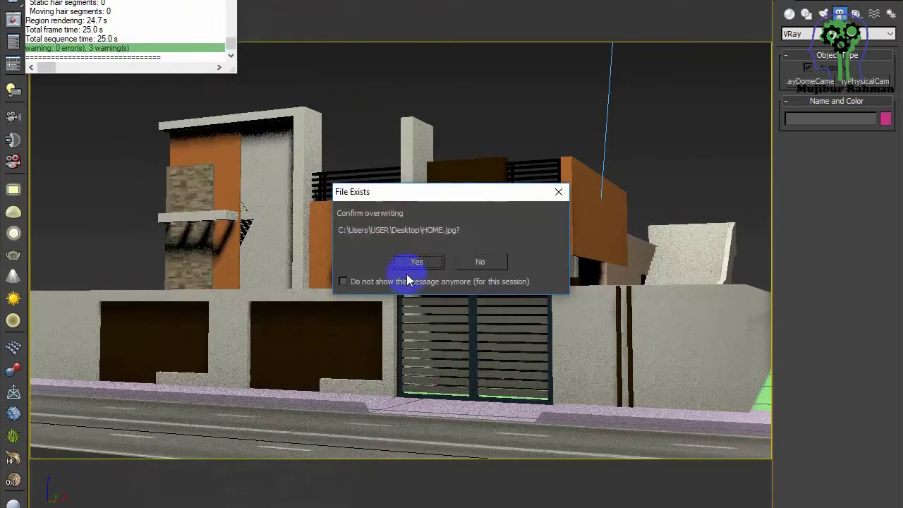
click(417, 262)
scroll(442, 240, down, 2)
scroll(441, 241, up, 1)
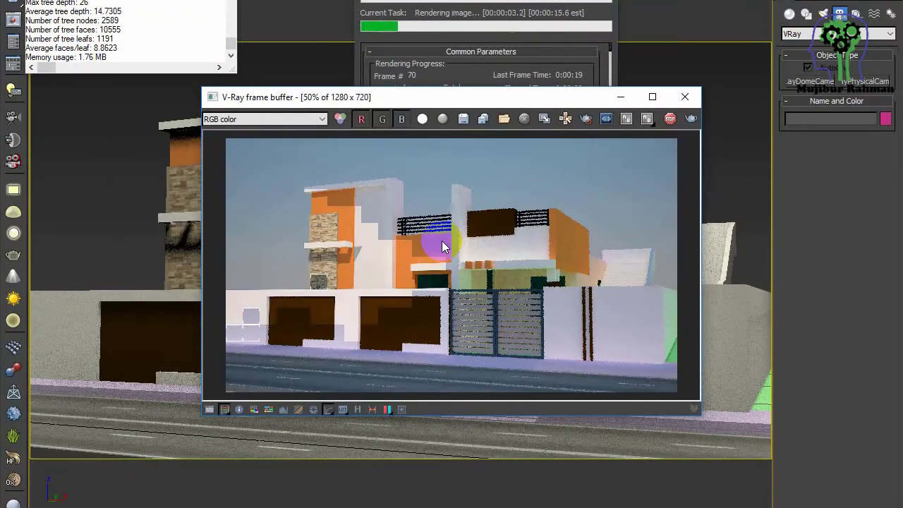